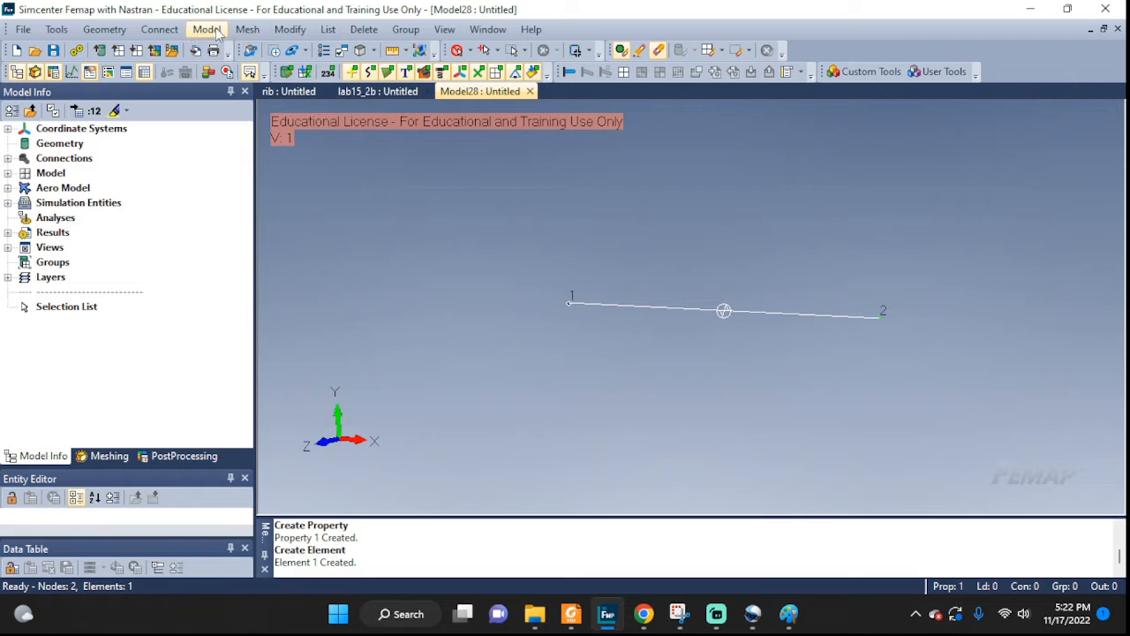
Step: Create a property titled "mass" of the Mass element type with a mass value of 1
{"action": "left_click", "coordinate": [232, 124]}
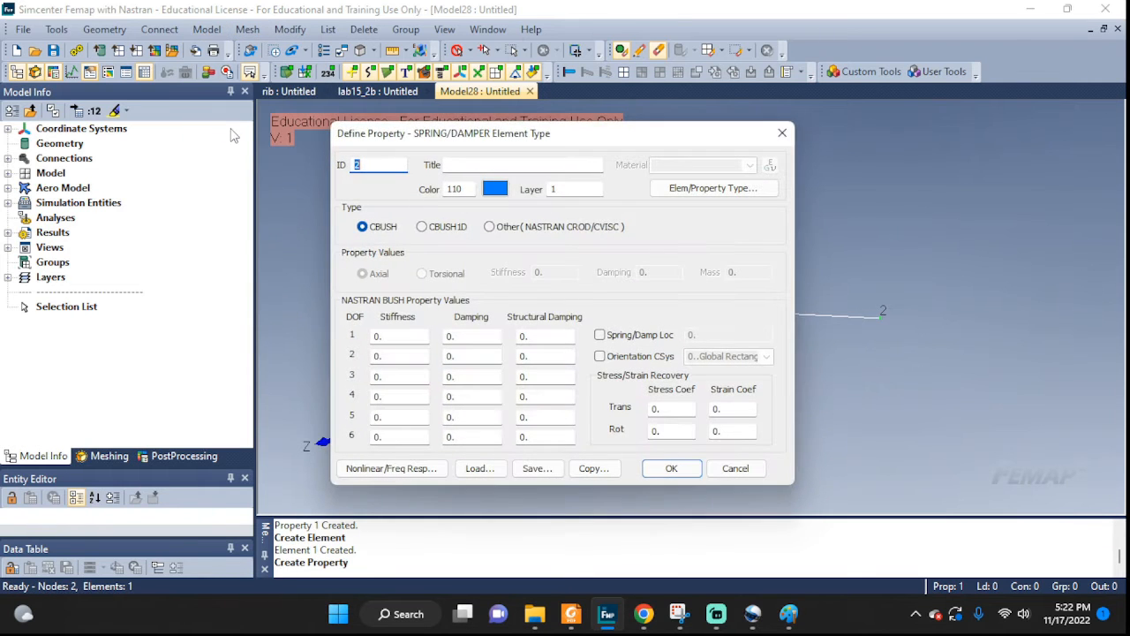
{"action": "left_click", "coordinate": [475, 164]}
{"action": "type", "text": "mass"}
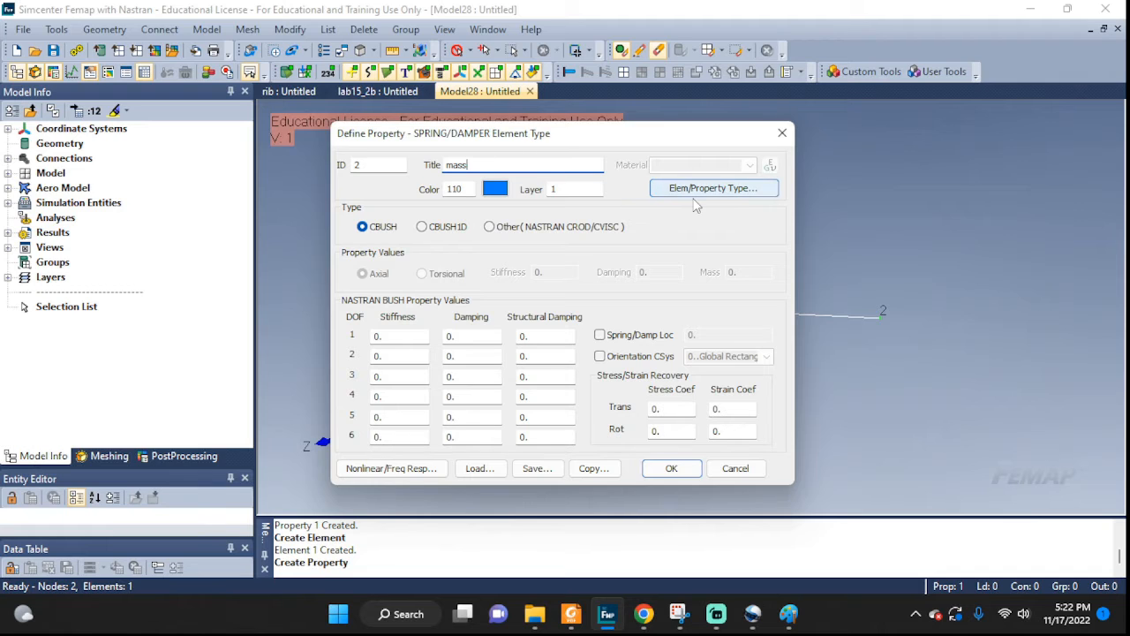
{"action": "left_click", "coordinate": [698, 189]}
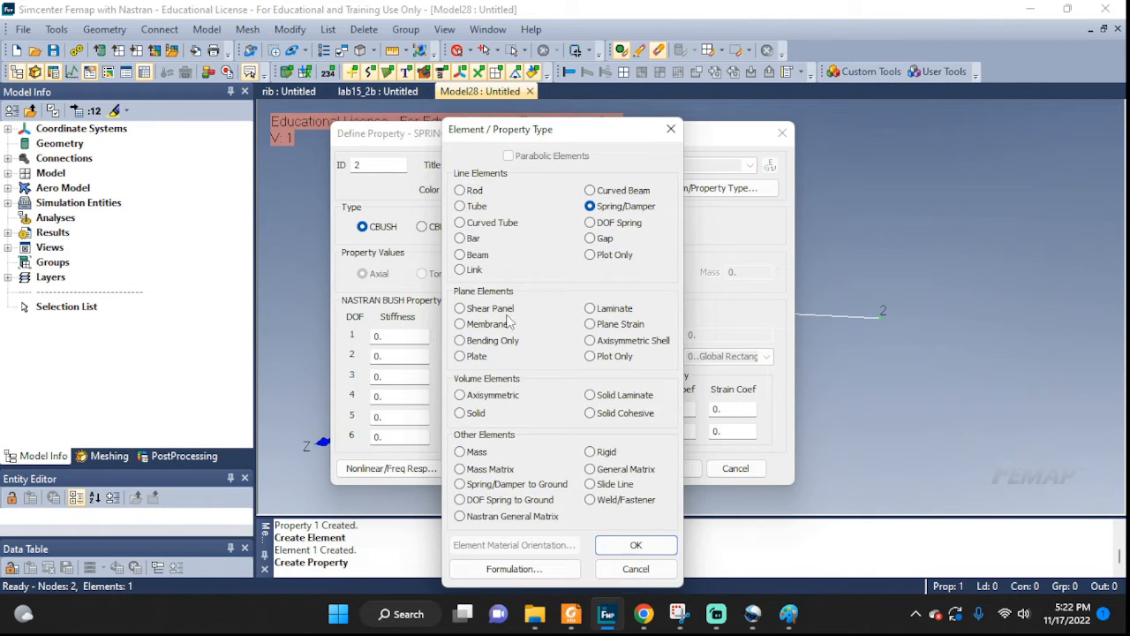
{"action": "left_click", "coordinate": [460, 452]}
{"action": "left_click", "coordinate": [636, 544]}
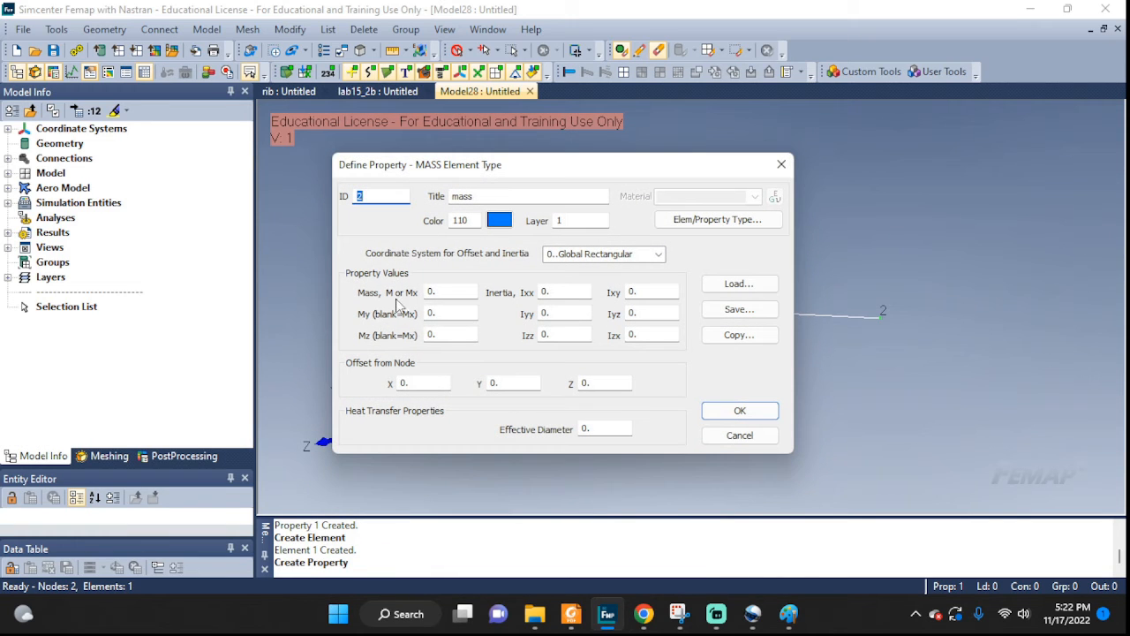
{"action": "left_click", "coordinate": [436, 293]}
{"action": "type", "text": "1"}
{"action": "left_click", "coordinate": [762, 411]}
{"action": "left_click", "coordinate": [743, 440]}
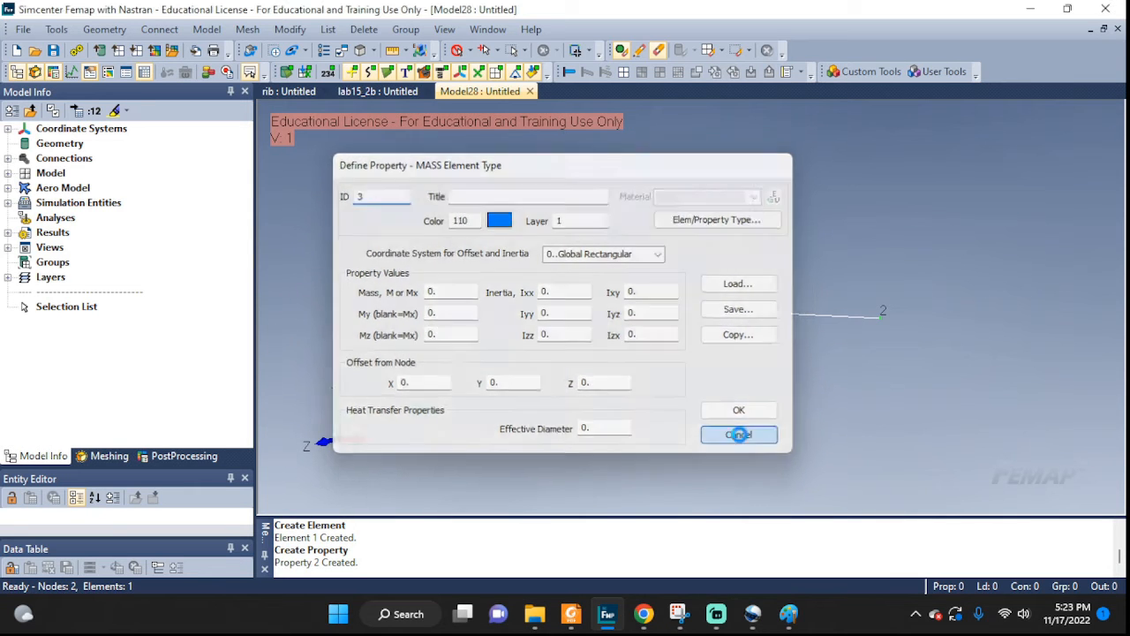
Step: Create a mass element at node 2 using the "mass" property
{"action": "middle_click_drag", "start_coordinate": [1024, 378], "coordinate": [988, 388]}
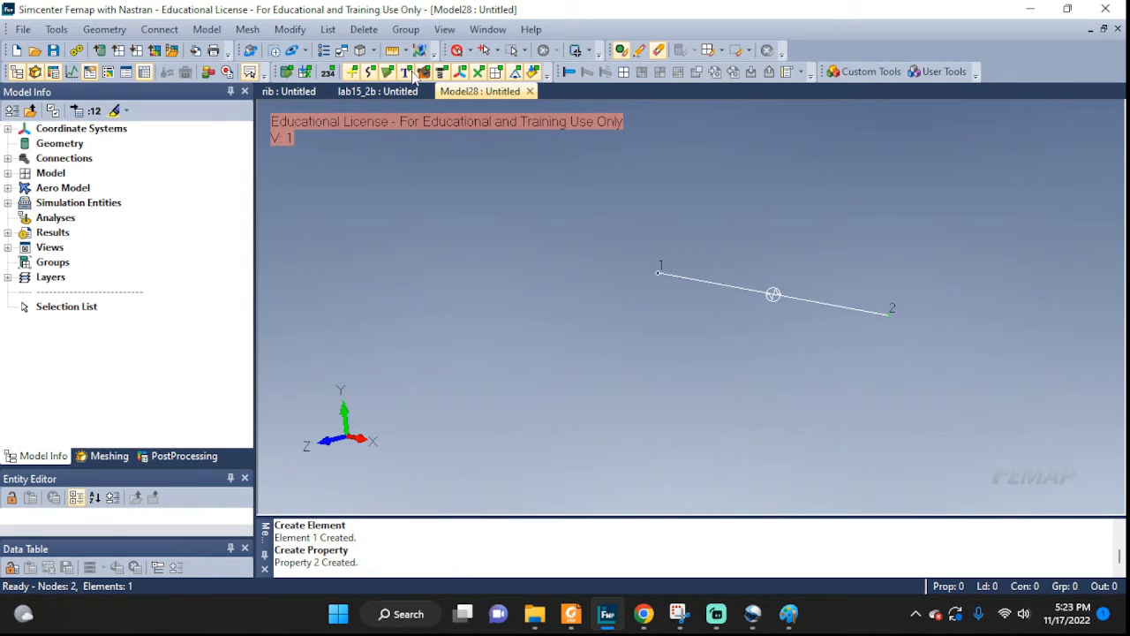
{"action": "left_click", "coordinate": [207, 29]}
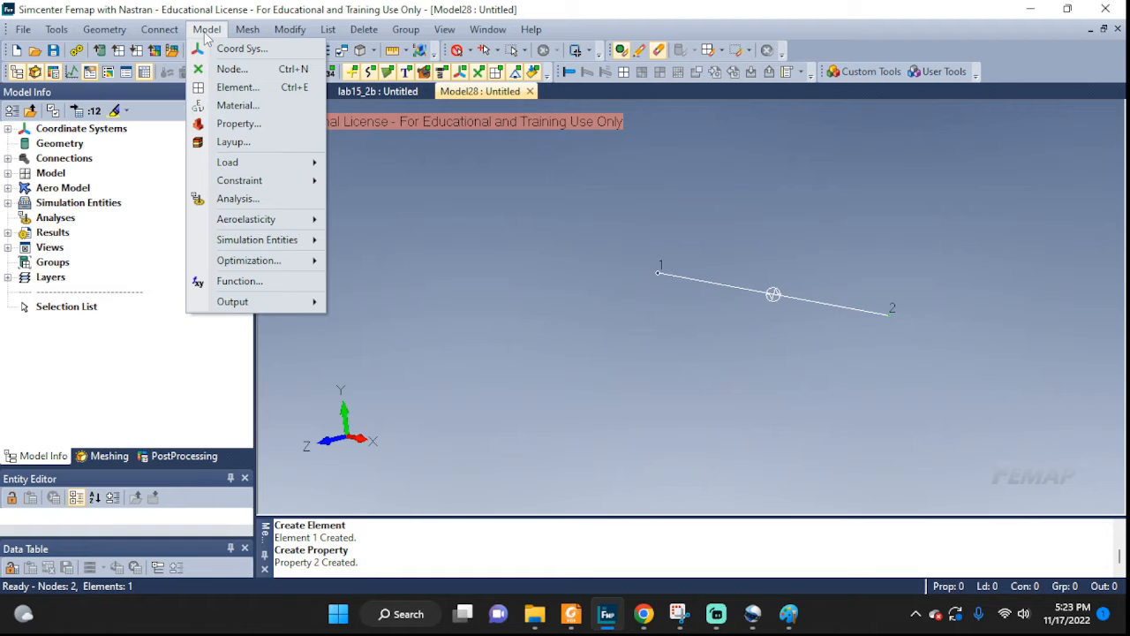
{"action": "left_click", "coordinate": [237, 86]}
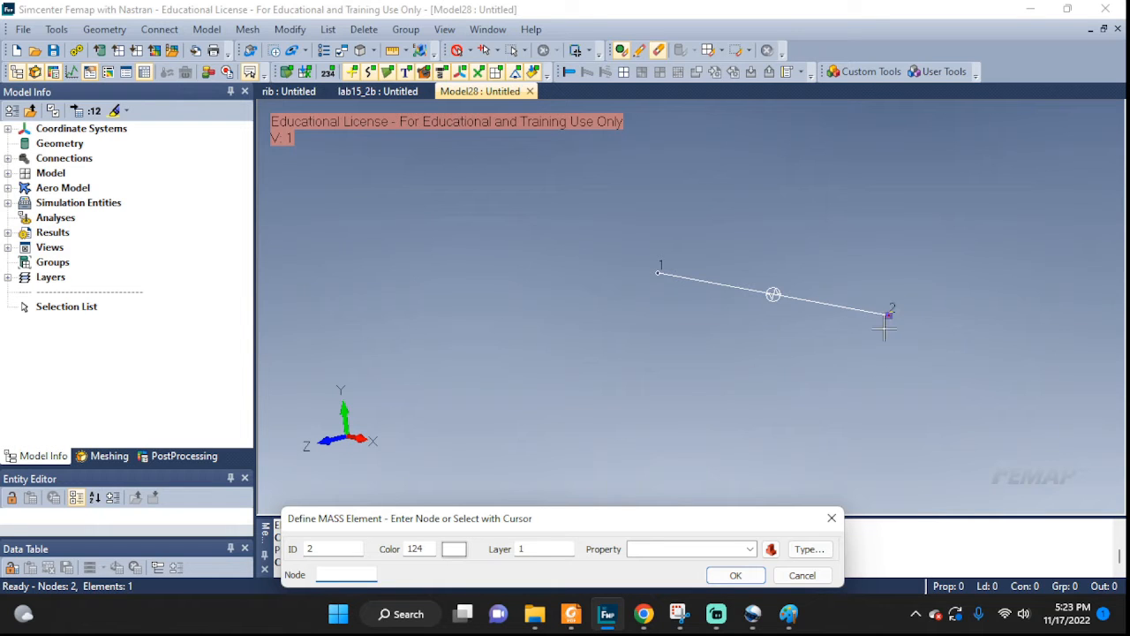
{"action": "left_click", "coordinate": [750, 549]}
{"action": "left_click", "coordinate": [671, 567]}
{"action": "left_click", "coordinate": [352, 575]}
{"action": "type", "text": "2"}
{"action": "left_click", "coordinate": [735, 575]}
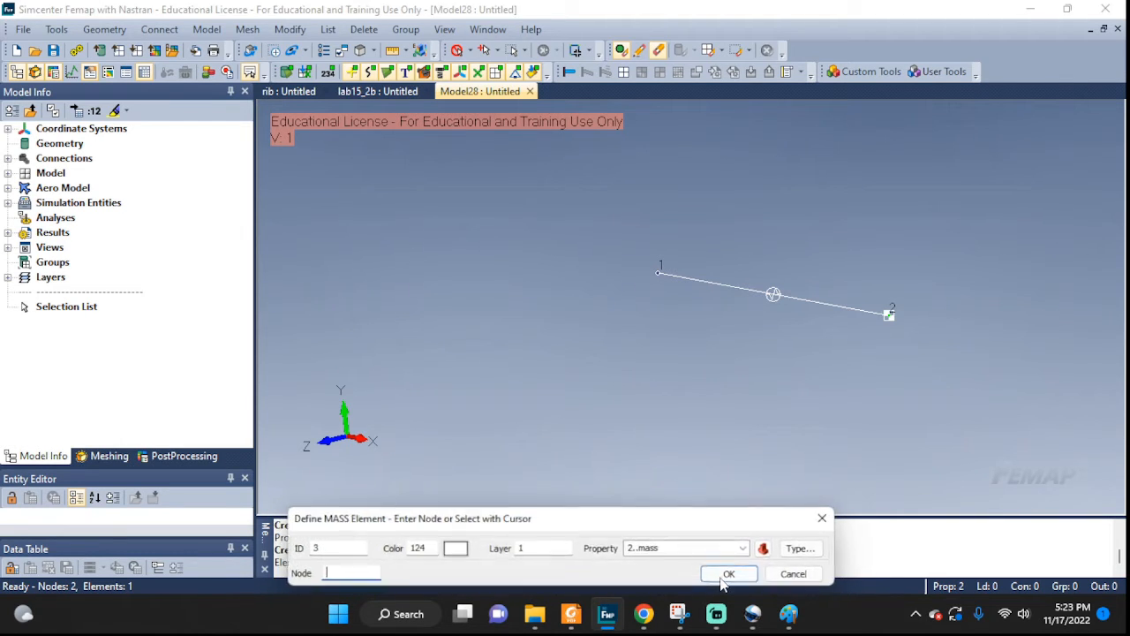
{"action": "left_click", "coordinate": [802, 575]}
Step: Start a nodal constraint and create a new constraint set titled "BC" for it
{"action": "scroll", "coordinate": [895, 301], "scroll_direction": "down", "scroll_amount": 2}
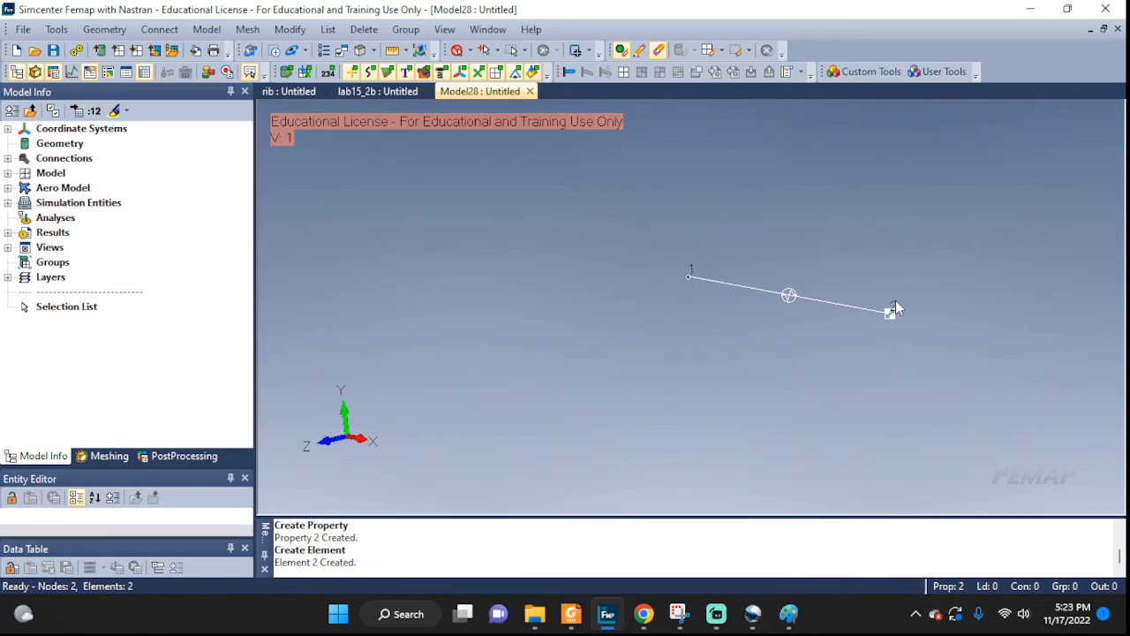
{"action": "scroll", "coordinate": [896, 300], "scroll_direction": "up", "scroll_amount": 1}
{"action": "middle_click_drag", "start_coordinate": [931, 303], "coordinate": [958, 314]}
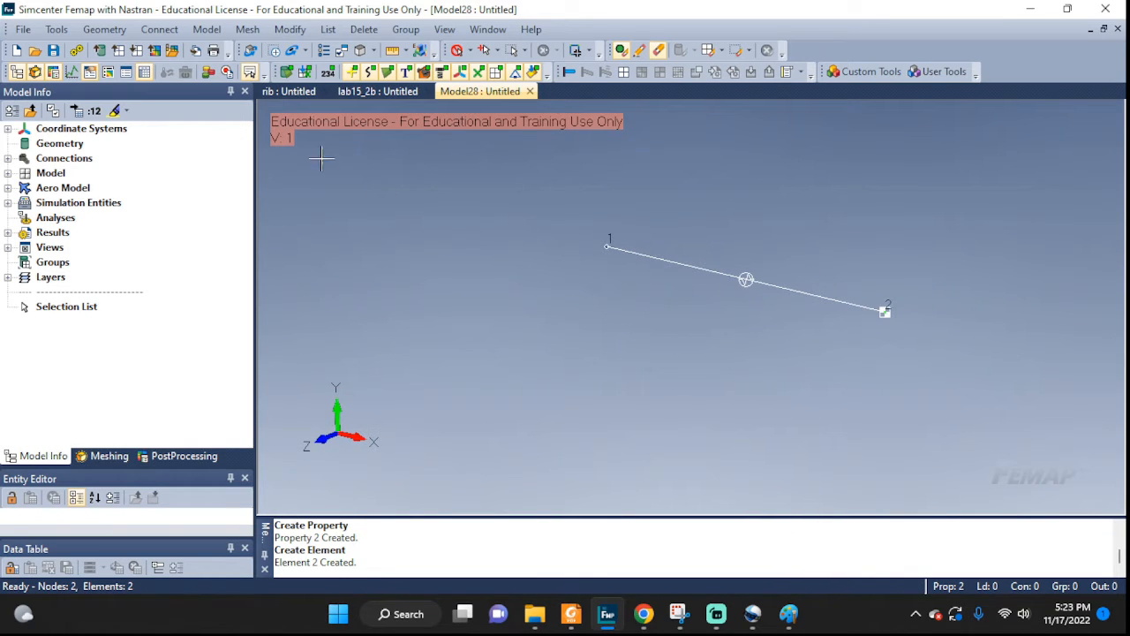
{"action": "left_click", "coordinate": [209, 32]}
{"action": "mouse_move", "coordinate": [235, 182]}
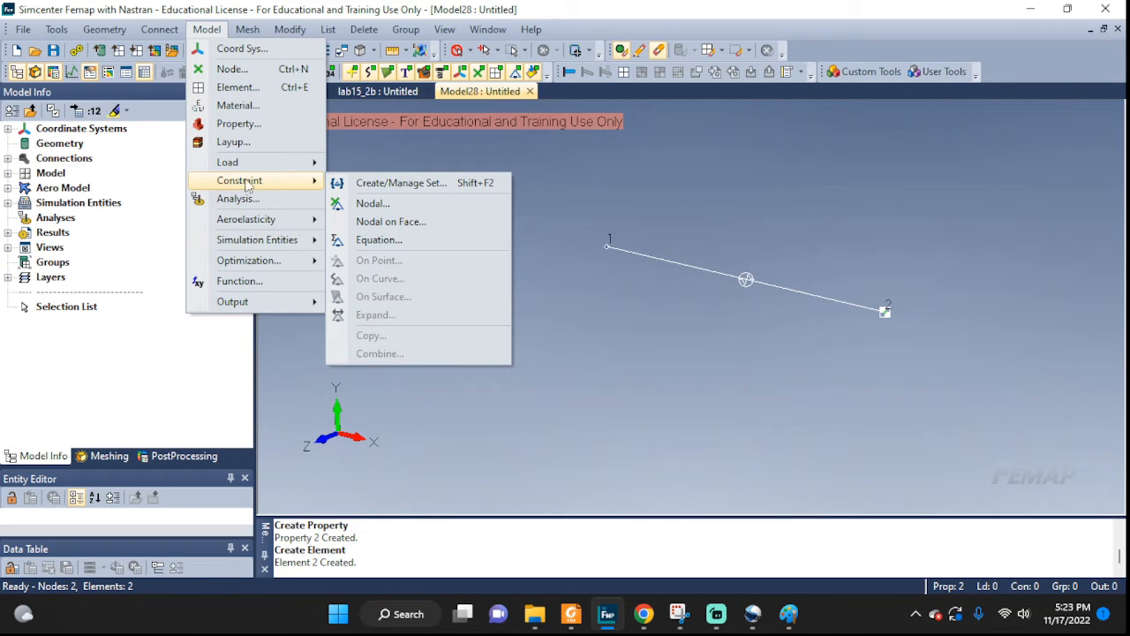
{"action": "left_click", "coordinate": [371, 204]}
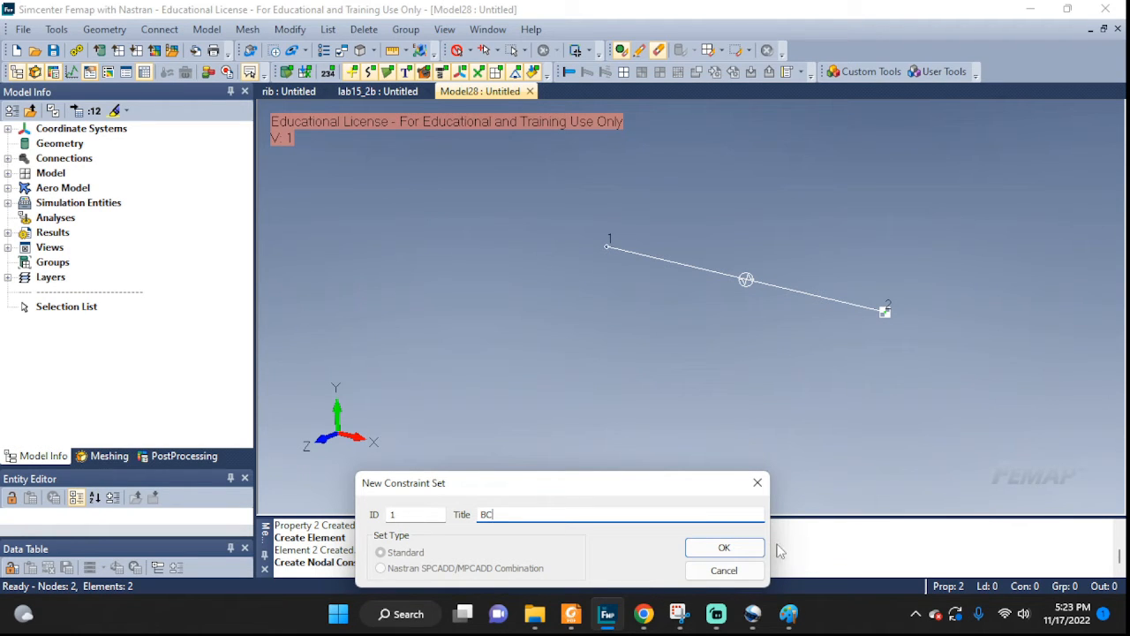
{"action": "left_click", "coordinate": [746, 547]}
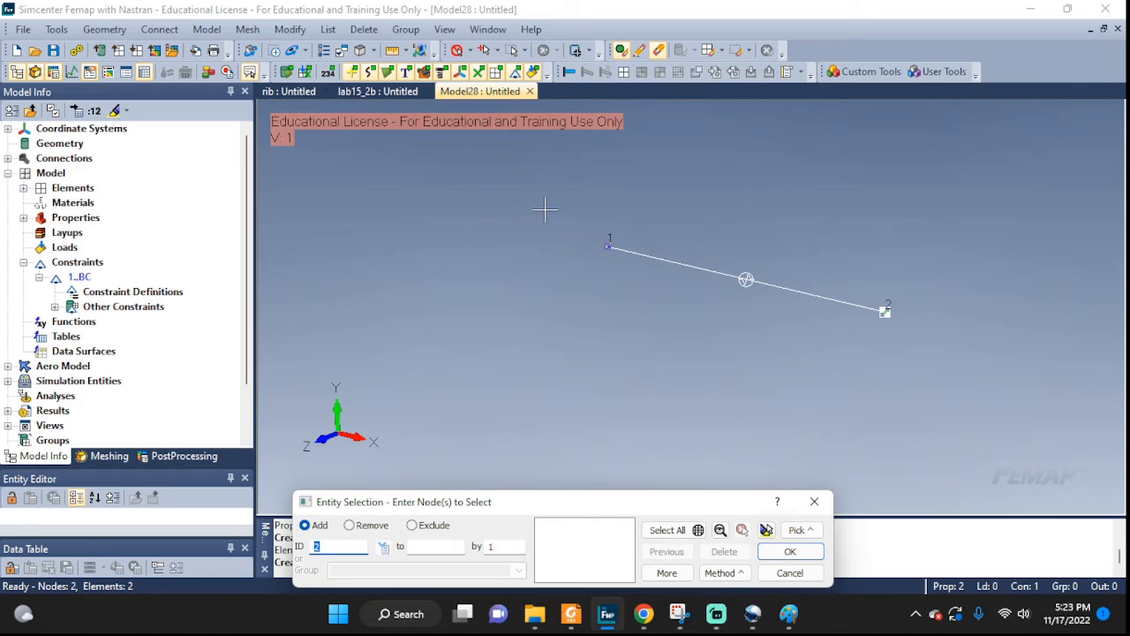
Step: Apply a pinned constraint to node 1
{"action": "left_click", "coordinate": [608, 246]}
{"action": "left_click", "coordinate": [775, 552]}
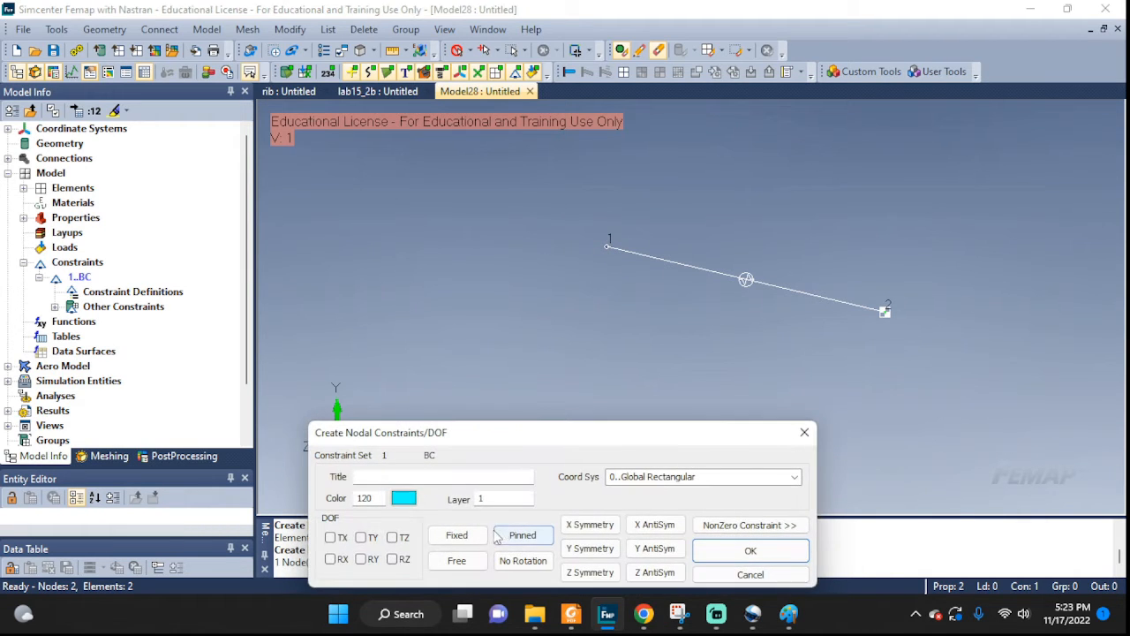
{"action": "left_click", "coordinate": [468, 473]}
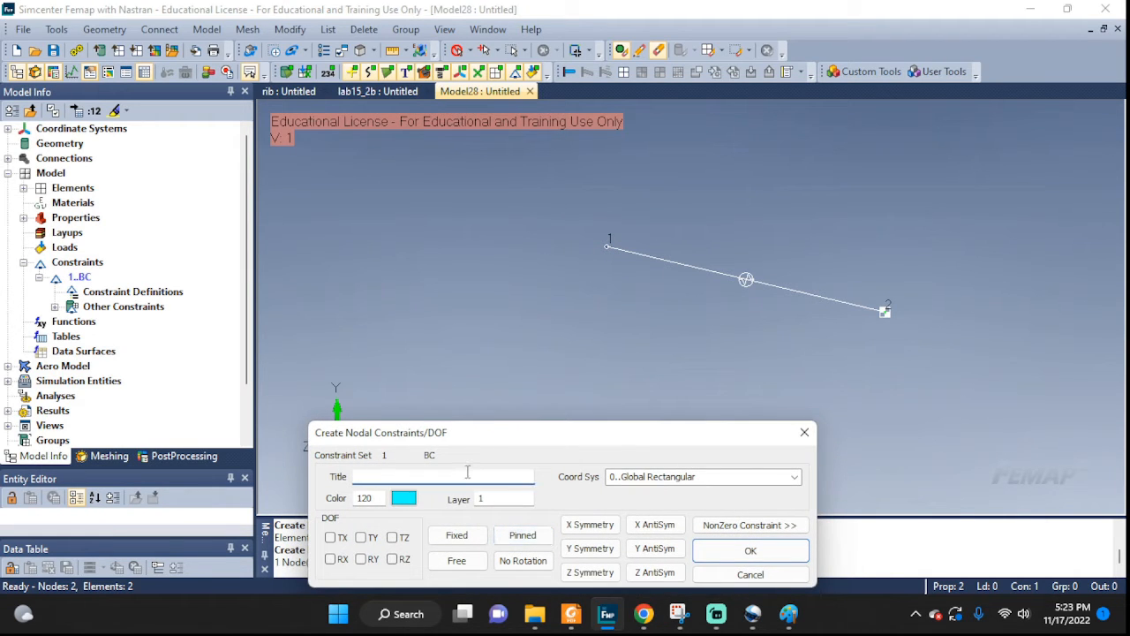
{"action": "left_click", "coordinate": [523, 536]}
{"action": "left_click", "coordinate": [717, 556]}
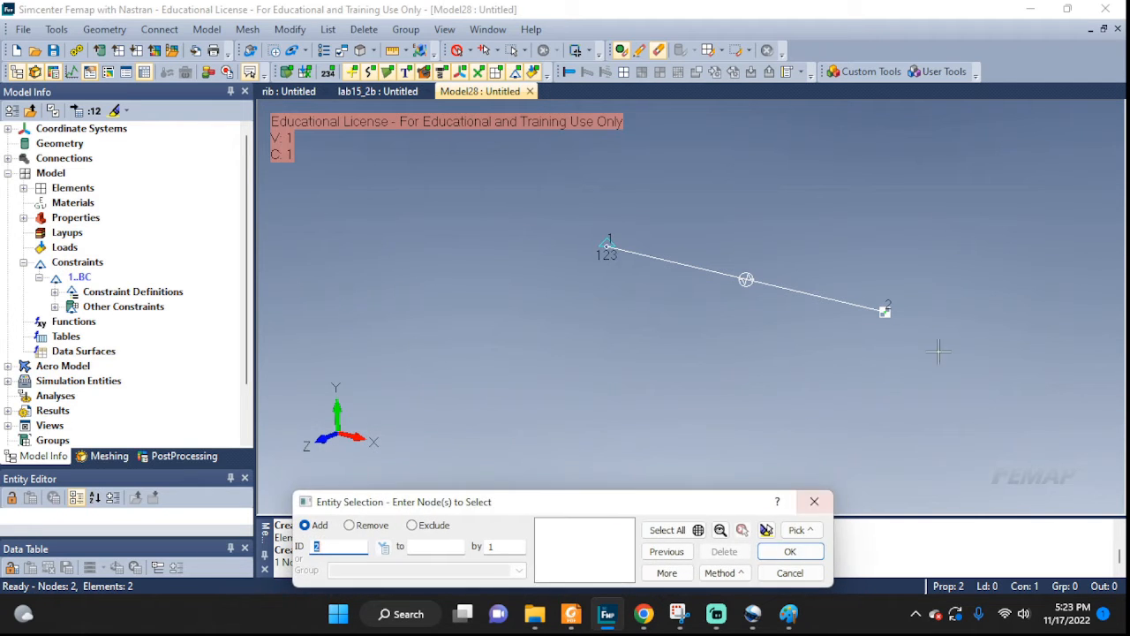
Step: Constrain TY and TZ at node 2 with a nodal constraint titled "right", and finish constraining nodes
{"action": "left_click", "coordinate": [885, 311]}
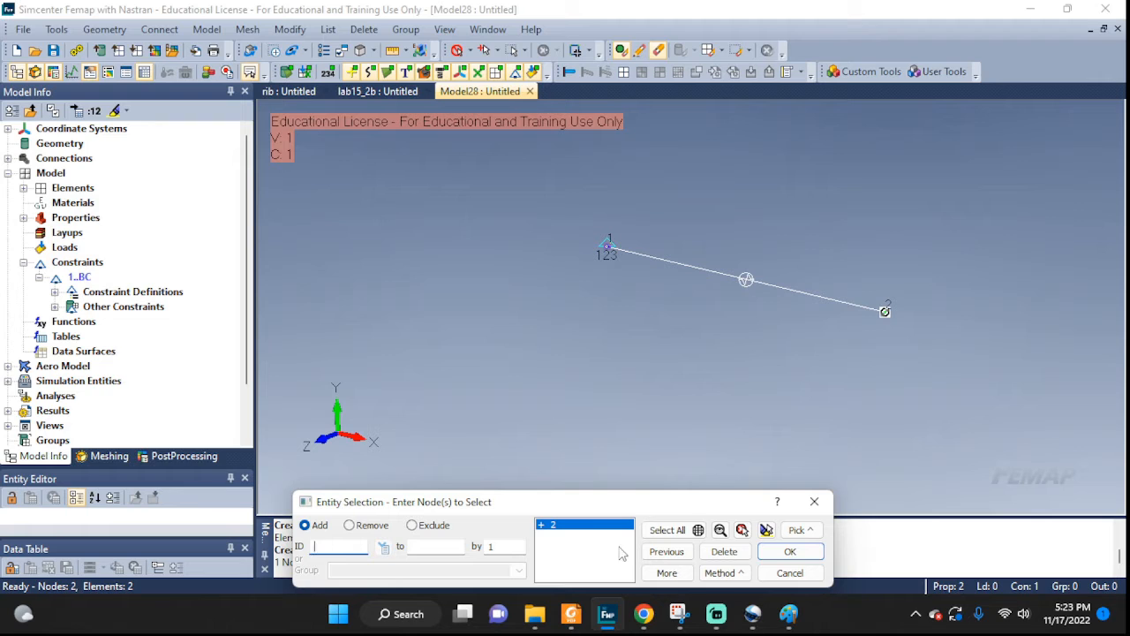
{"action": "left_click", "coordinate": [790, 551]}
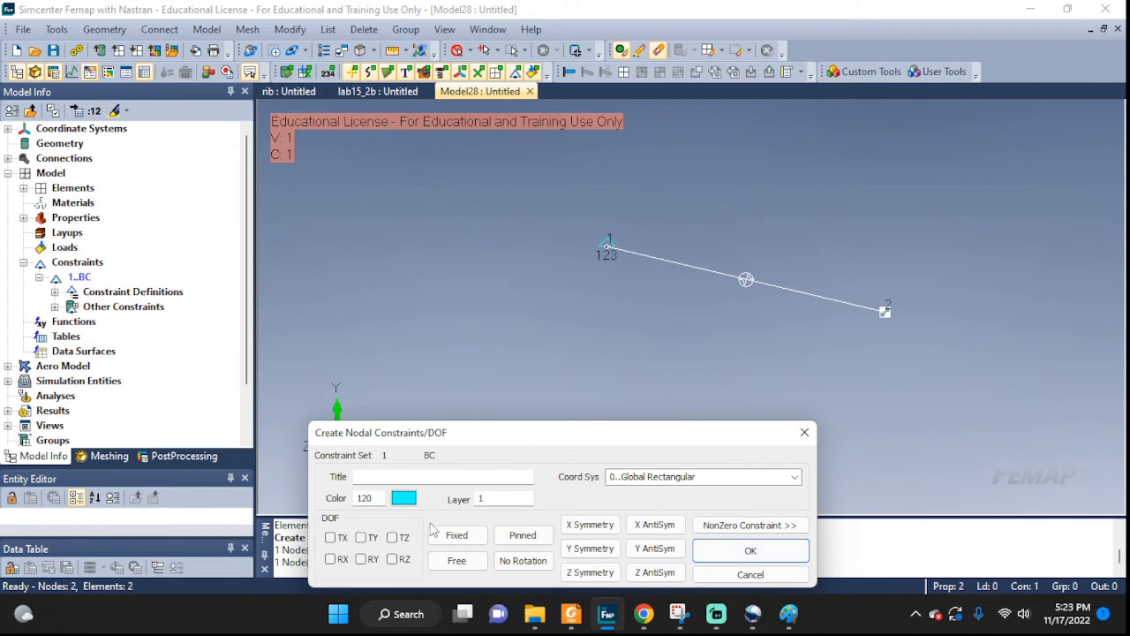
{"action": "left_click", "coordinate": [399, 480]}
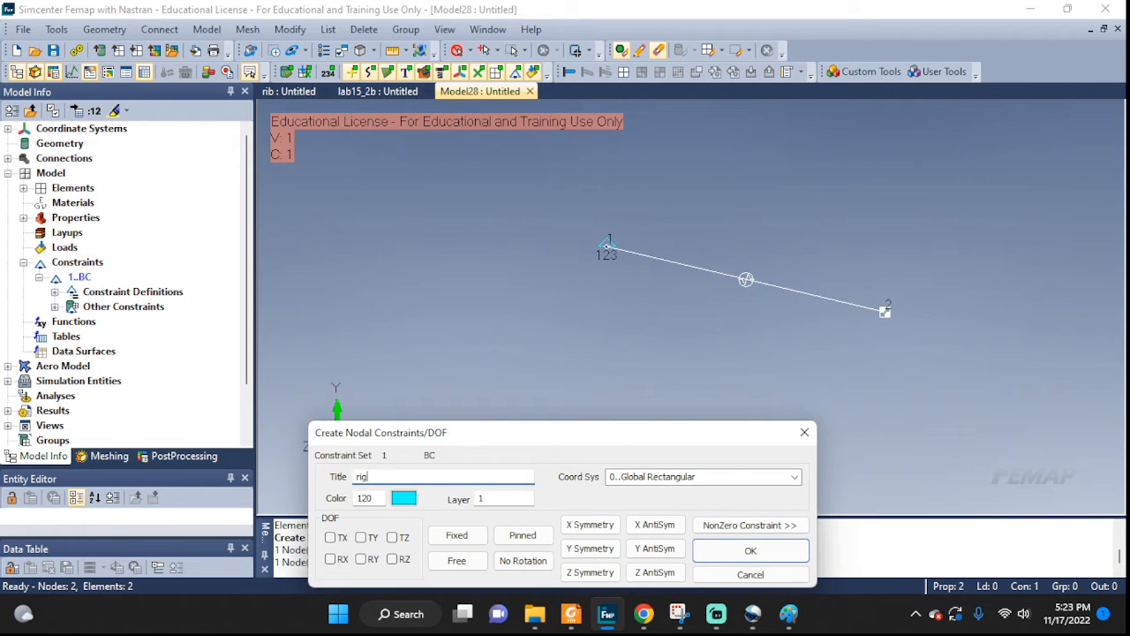
{"action": "left_click", "coordinate": [360, 537]}
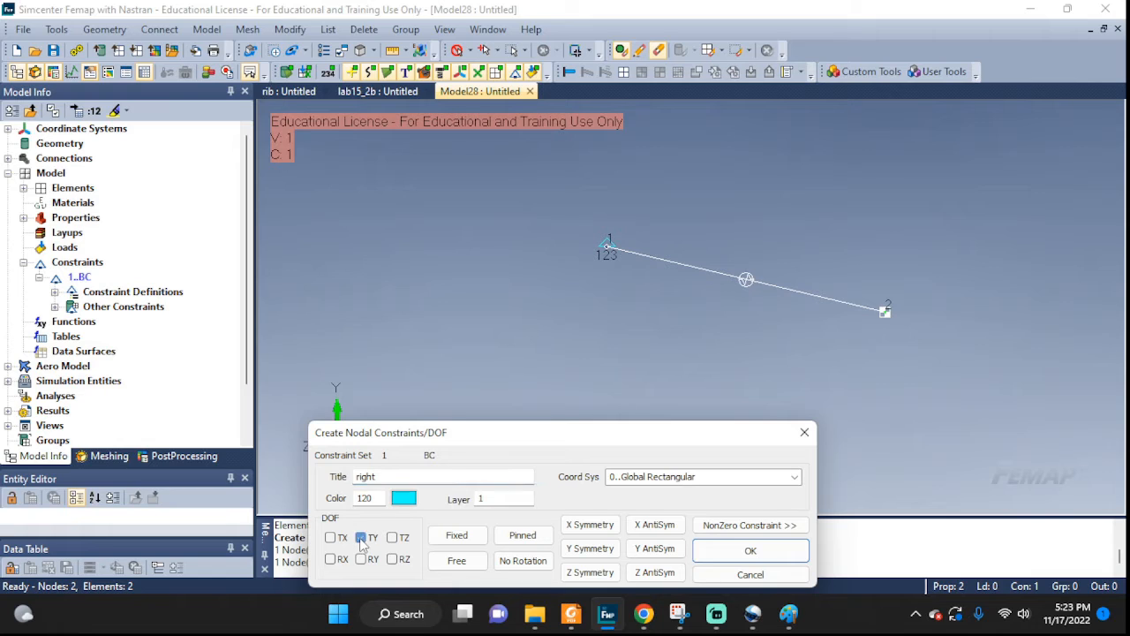
{"action": "left_click", "coordinate": [393, 537]}
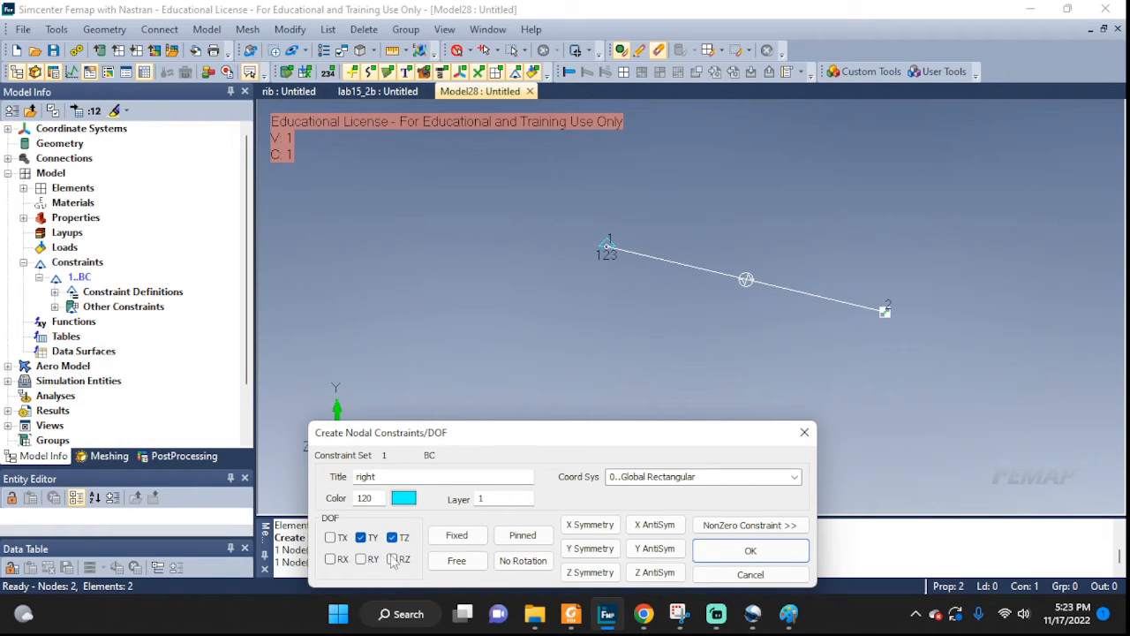
{"action": "left_click", "coordinate": [783, 550]}
{"action": "mouse_move", "coordinate": [790, 618]}
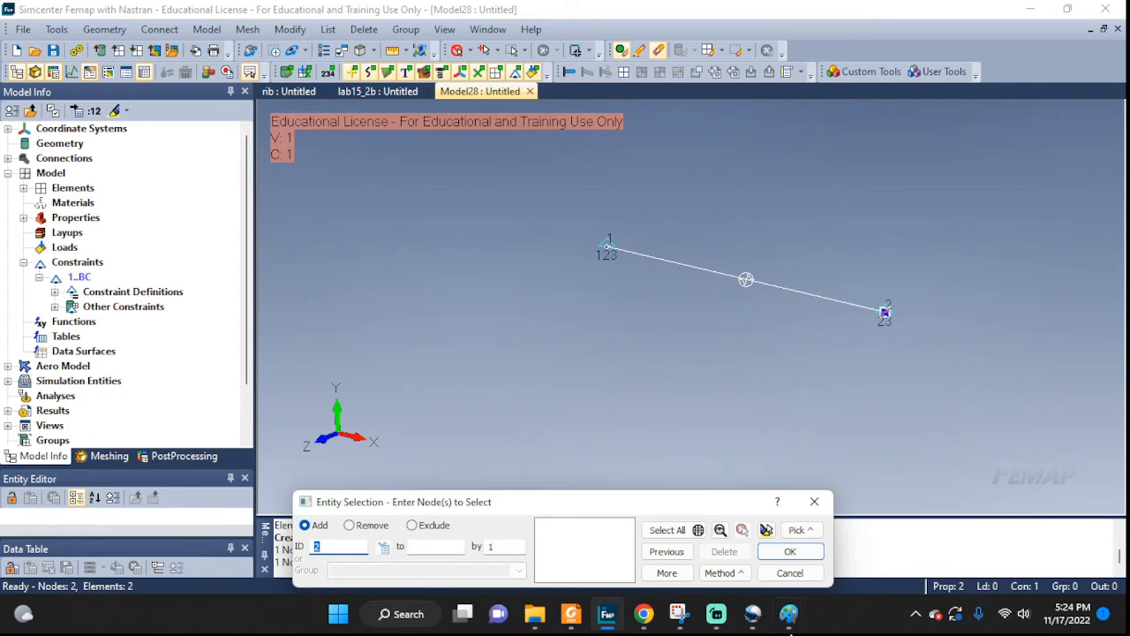
{"action": "left_click", "coordinate": [789, 574]}
Step: Start a nodal load and create a new load set titled "IC" for it
{"action": "mouse_move", "coordinate": [913, 252]}
{"action": "middle_mouse_down"}
{"action": "mouse_move", "coordinate": [1014, 221]}
{"action": "mouse_move", "coordinate": [913, 249]}
{"action": "middle_mouse_up"}
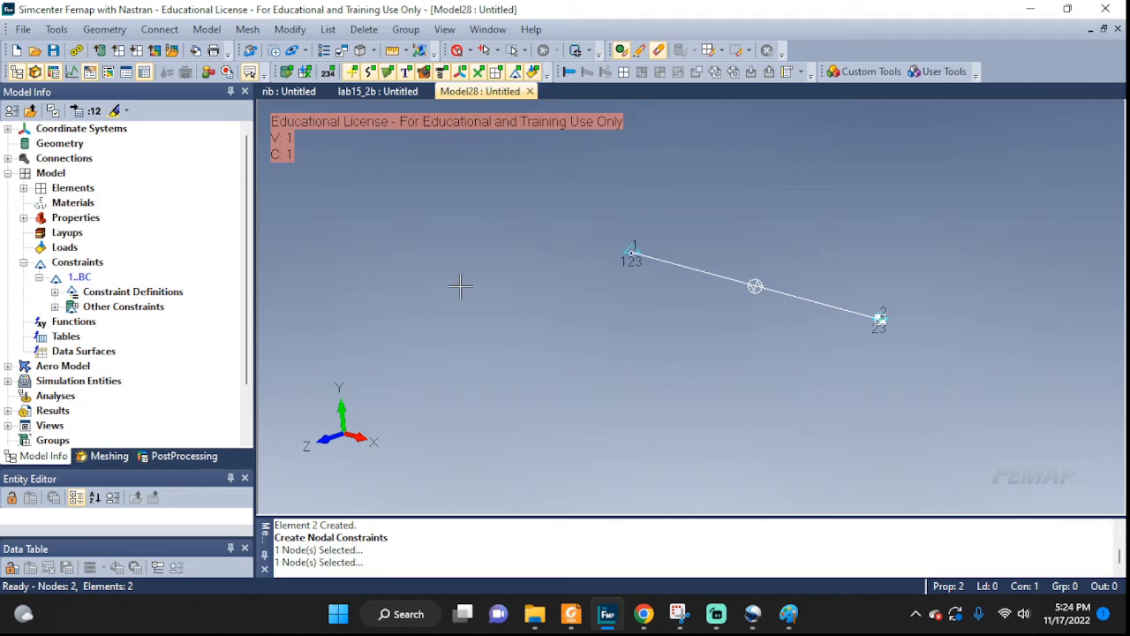
{"action": "left_click", "coordinate": [207, 29]}
{"action": "mouse_move", "coordinate": [237, 170]}
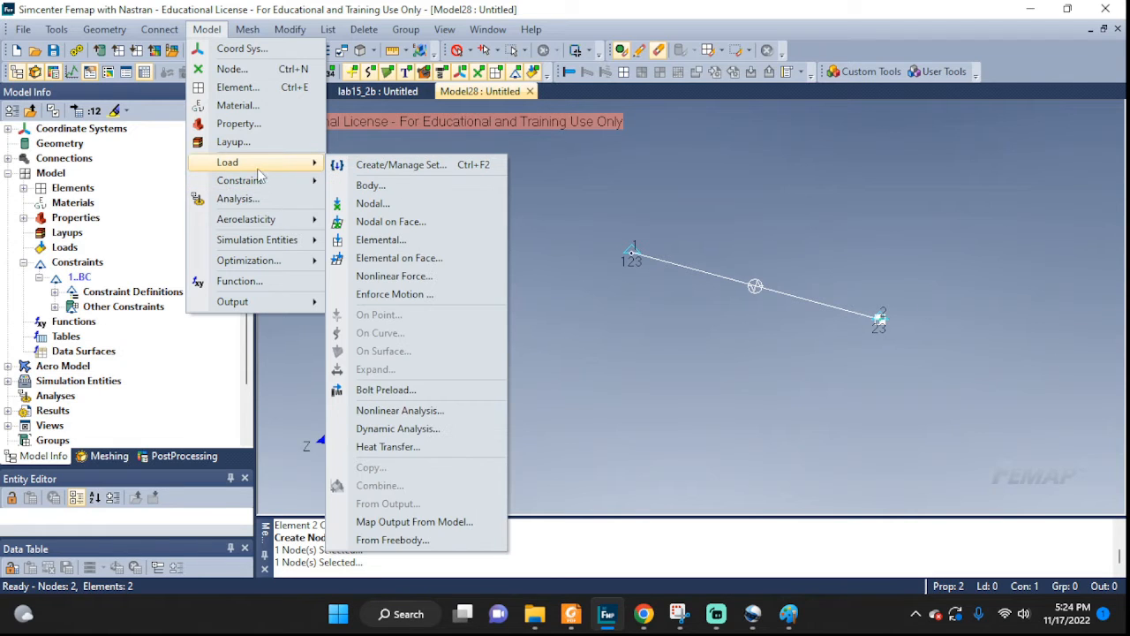
{"action": "left_click", "coordinate": [357, 203]}
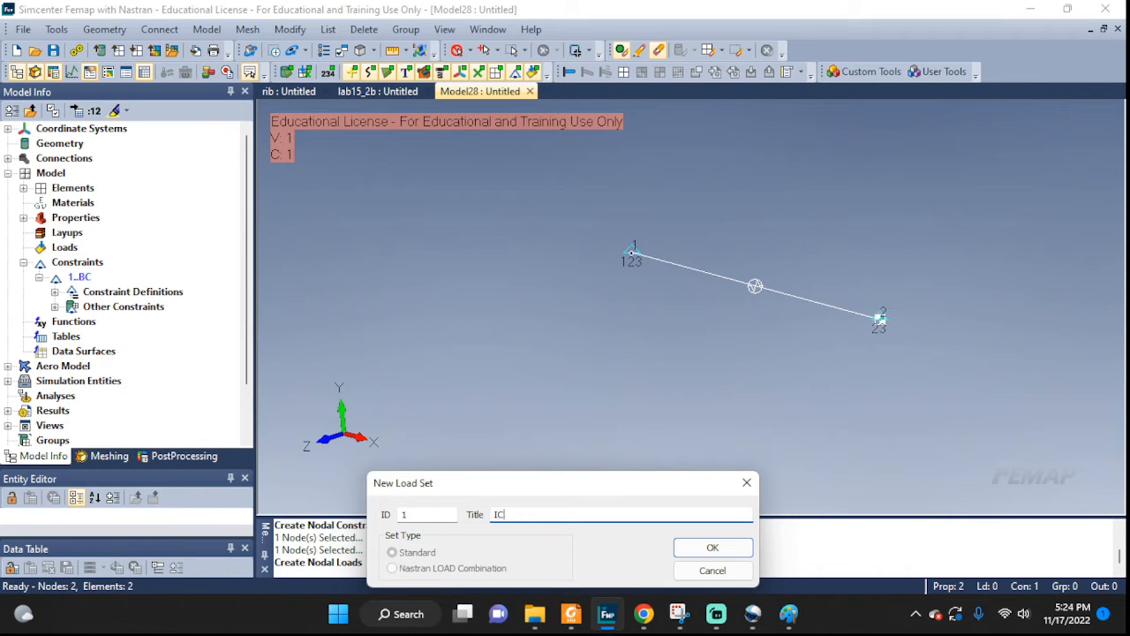
{"action": "left_click", "coordinate": [712, 547]}
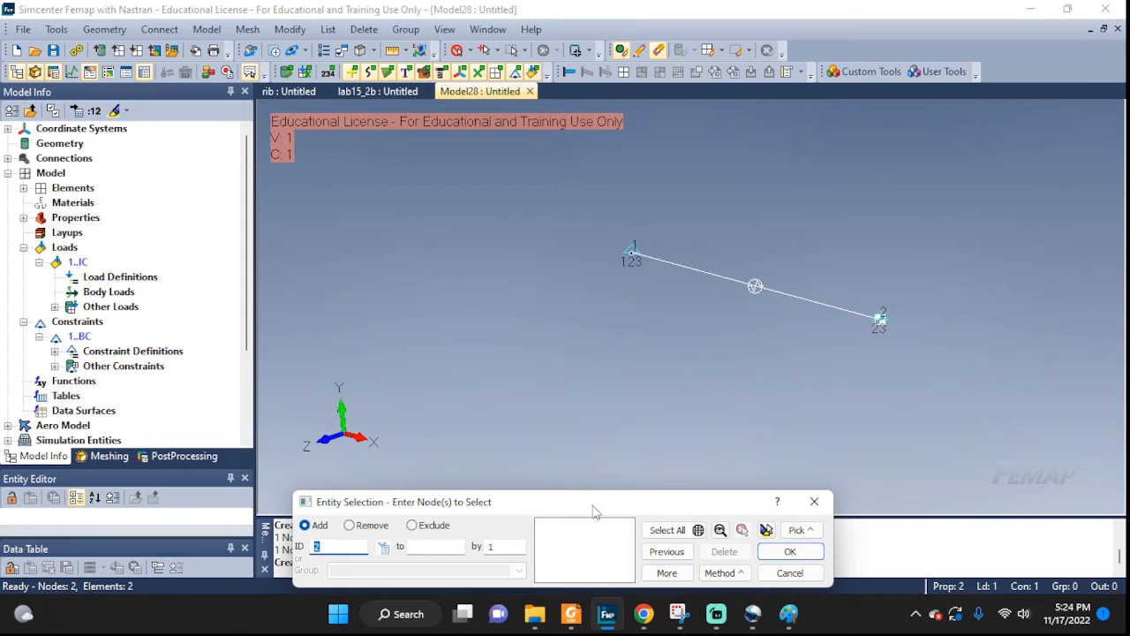
Step: Apply a velocity load titled "init vel" to node 2 with a VX value of 0.1
{"action": "left_click", "coordinate": [879, 319]}
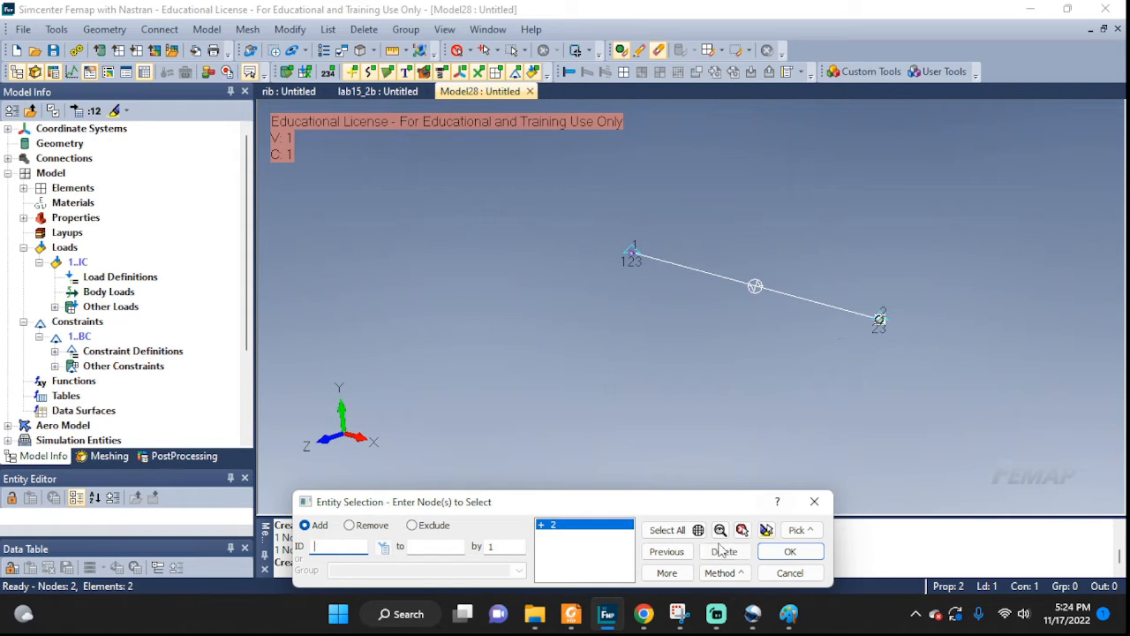
{"action": "left_click", "coordinate": [777, 552]}
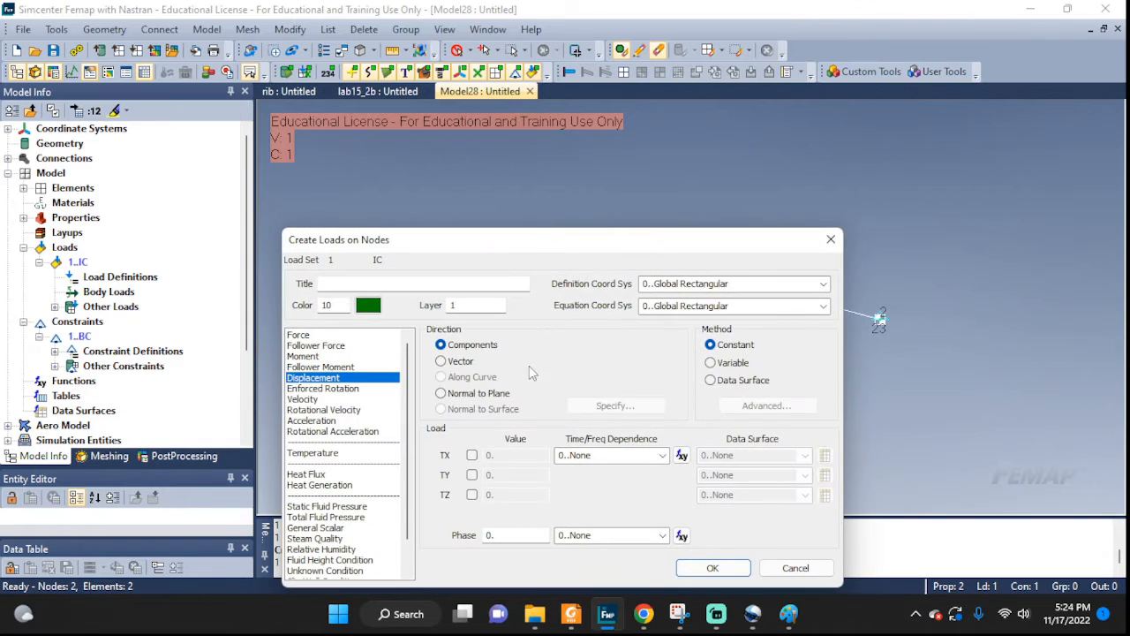
{"action": "left_click_drag", "start_coordinate": [518, 253], "coordinate": [432, 160]}
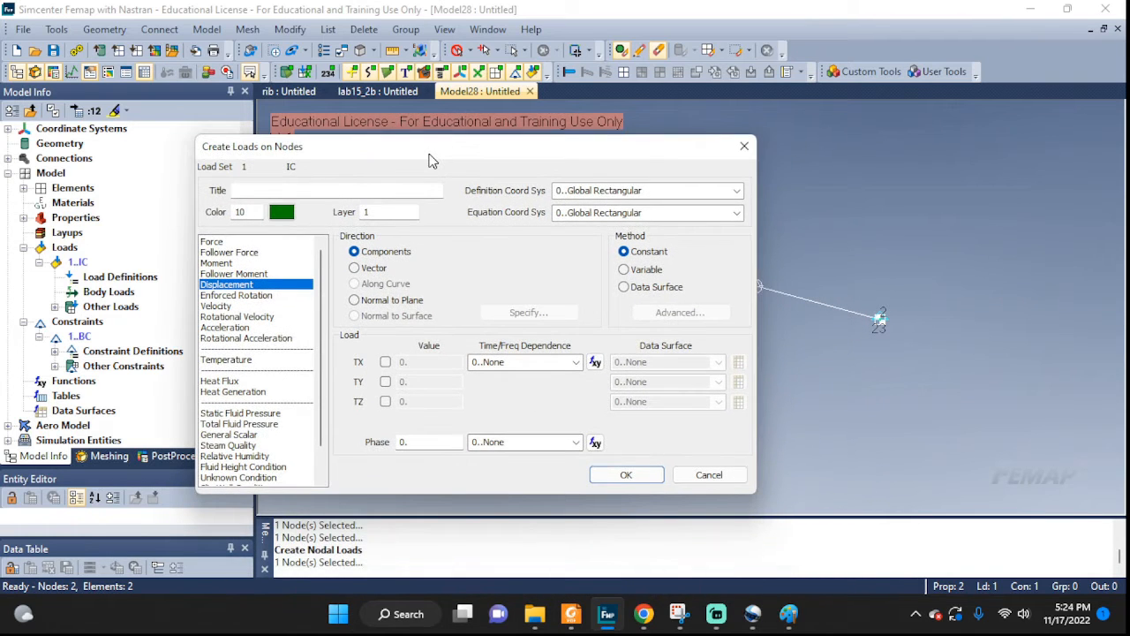
{"action": "left_click", "coordinate": [215, 306]}
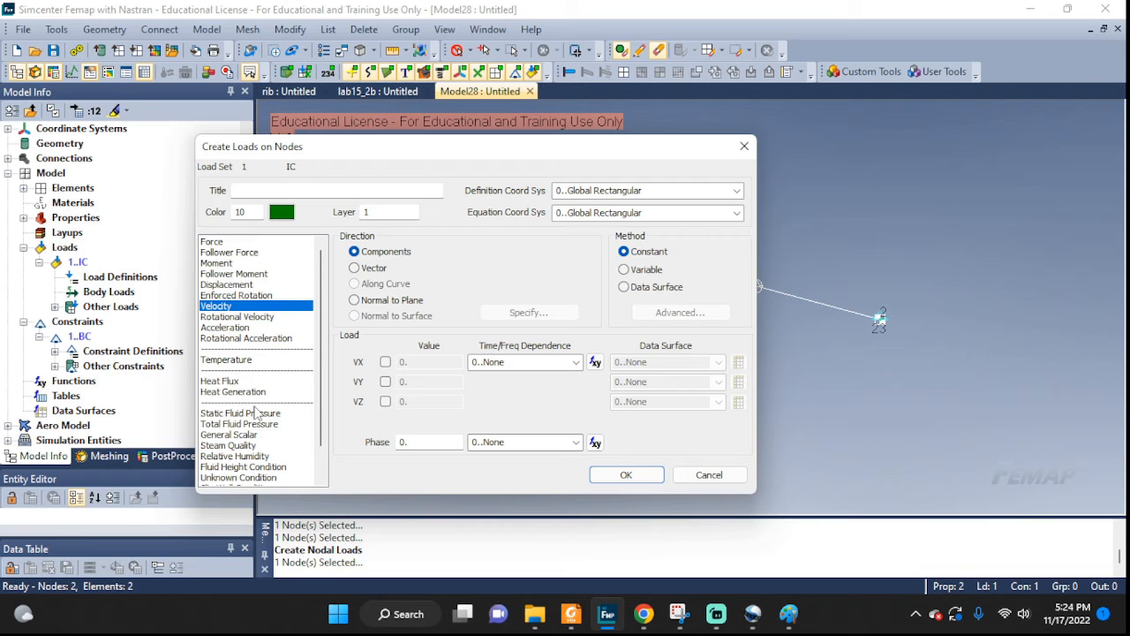
{"action": "left_click", "coordinate": [268, 187]}
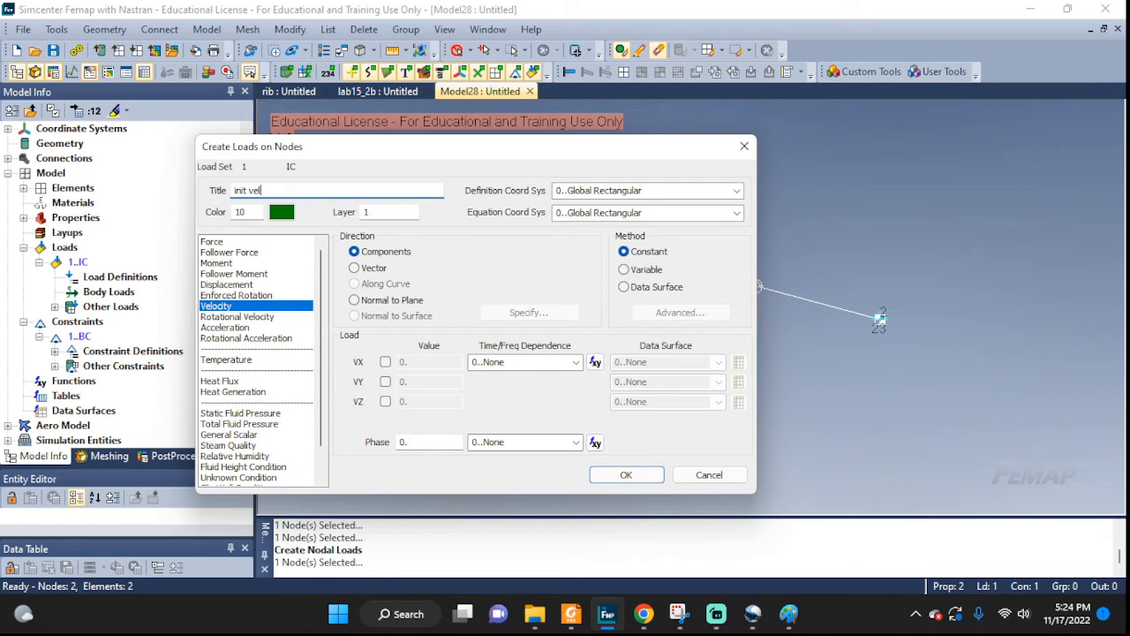
{"action": "left_click", "coordinate": [386, 362]}
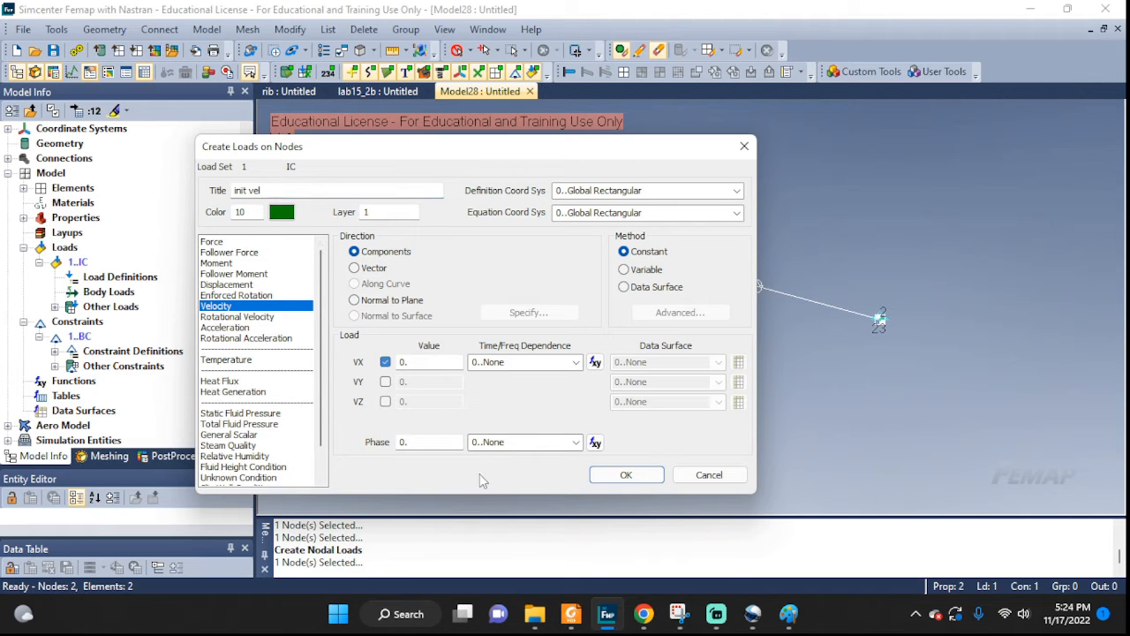
{"action": "left_click", "coordinate": [423, 363]}
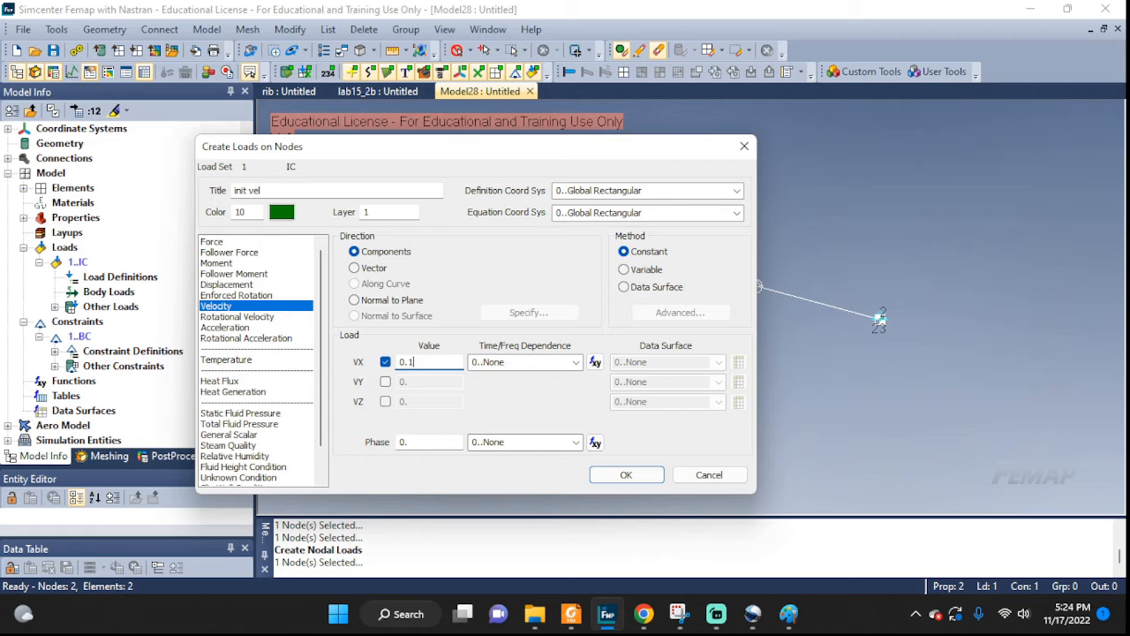
{"action": "left_click", "coordinate": [625, 475]}
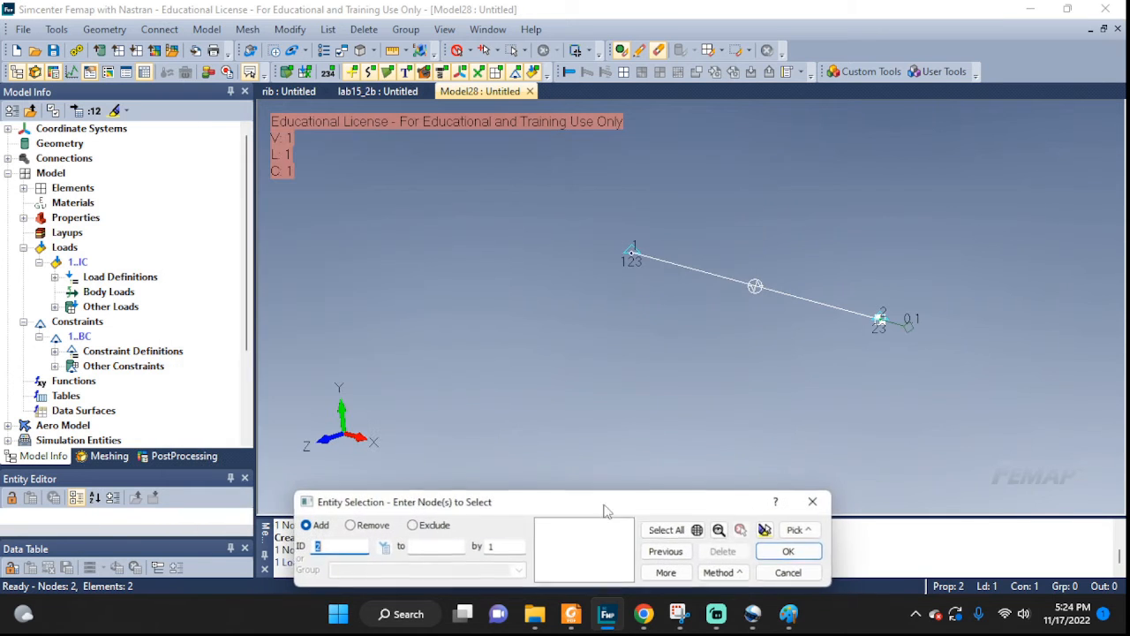
Step: Apply a displacement load titled "init disp" to node 2 with a TX value of 0.005, and finish adding nodal loads
{"action": "left_click", "coordinate": [789, 573]}
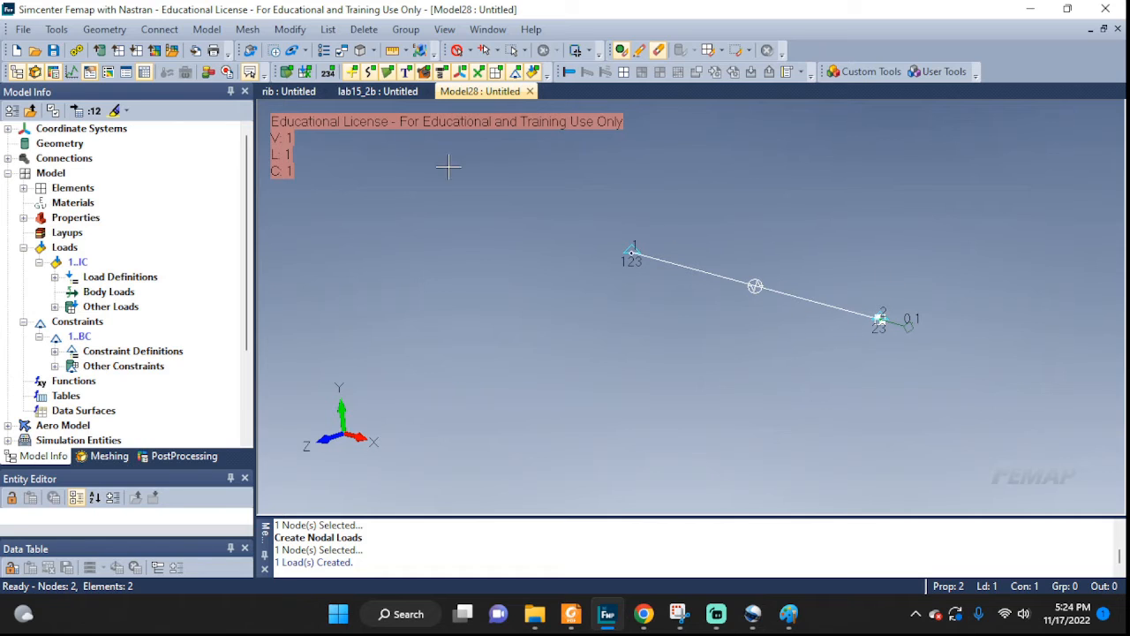
{"action": "left_click", "coordinate": [216, 31]}
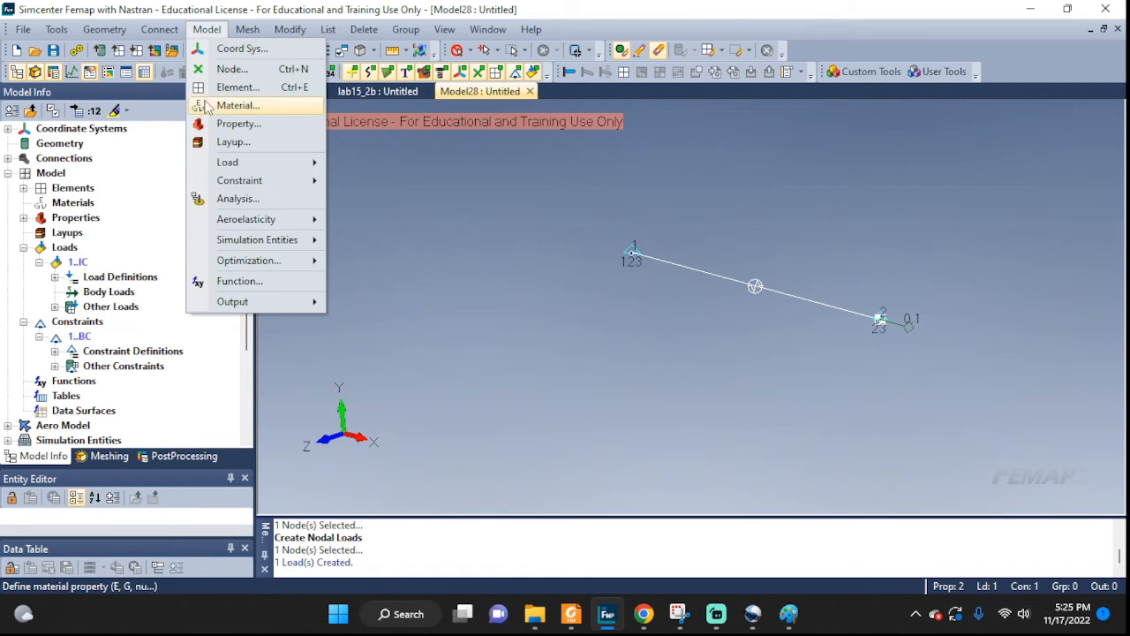
{"action": "mouse_move", "coordinate": [221, 173]}
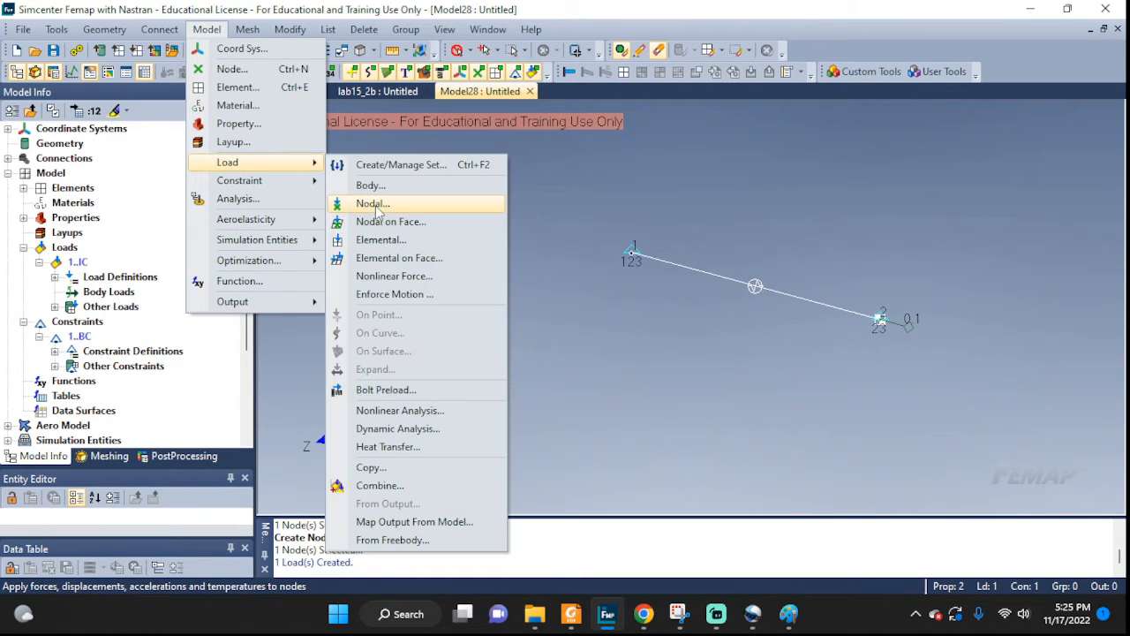
{"action": "left_click", "coordinate": [373, 204]}
{"action": "left_click", "coordinate": [880, 320]}
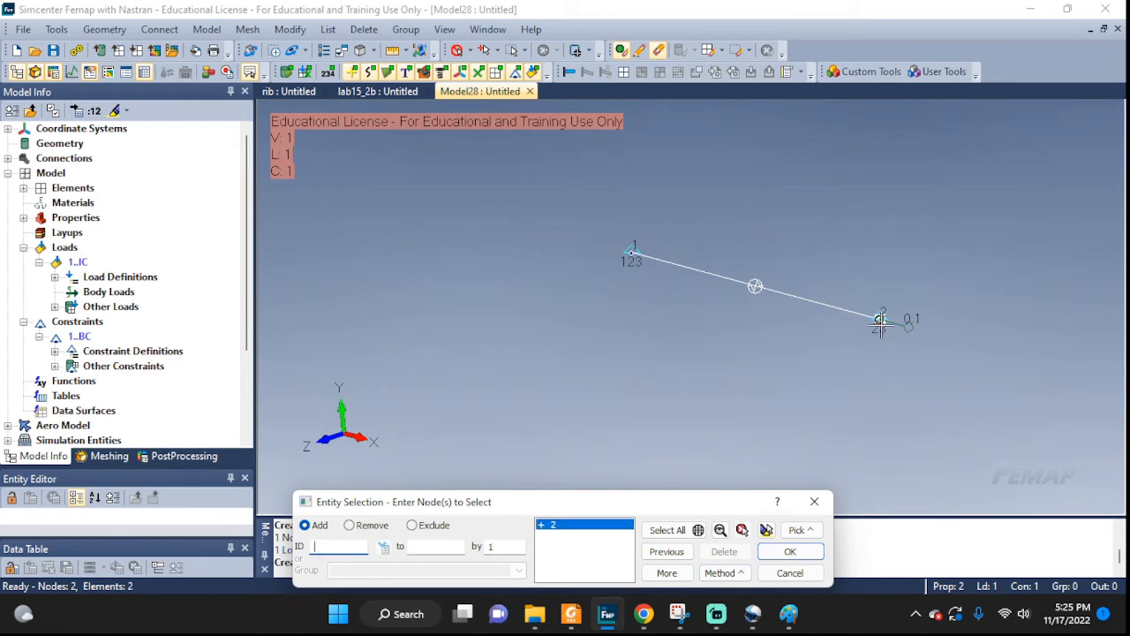
{"action": "left_click", "coordinate": [765, 552]}
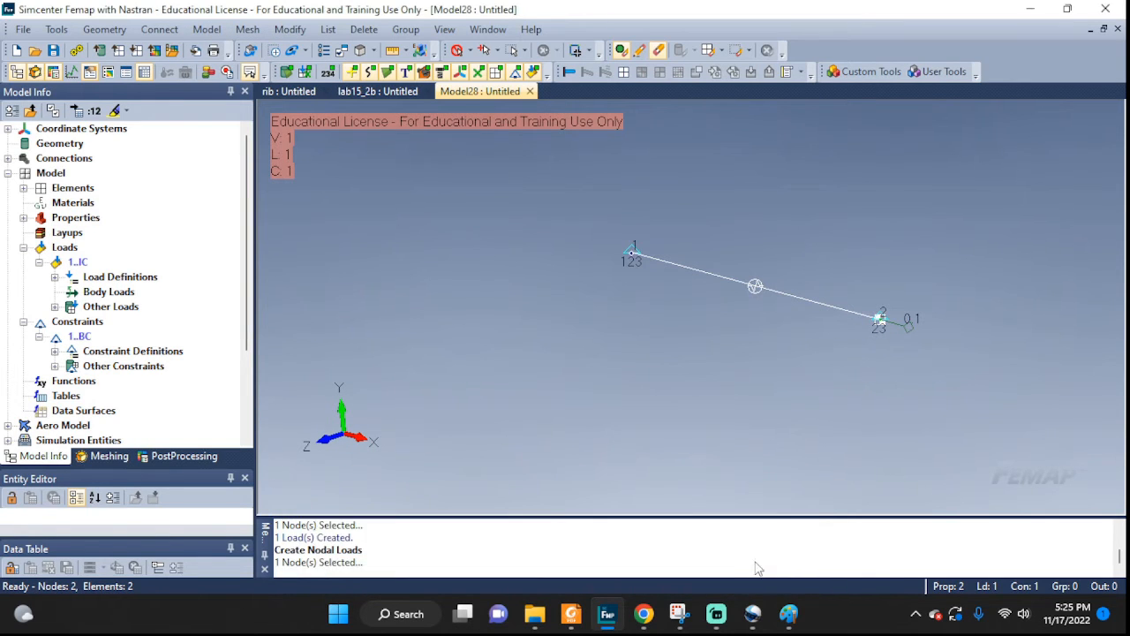
{"action": "left_click", "coordinate": [340, 284]}
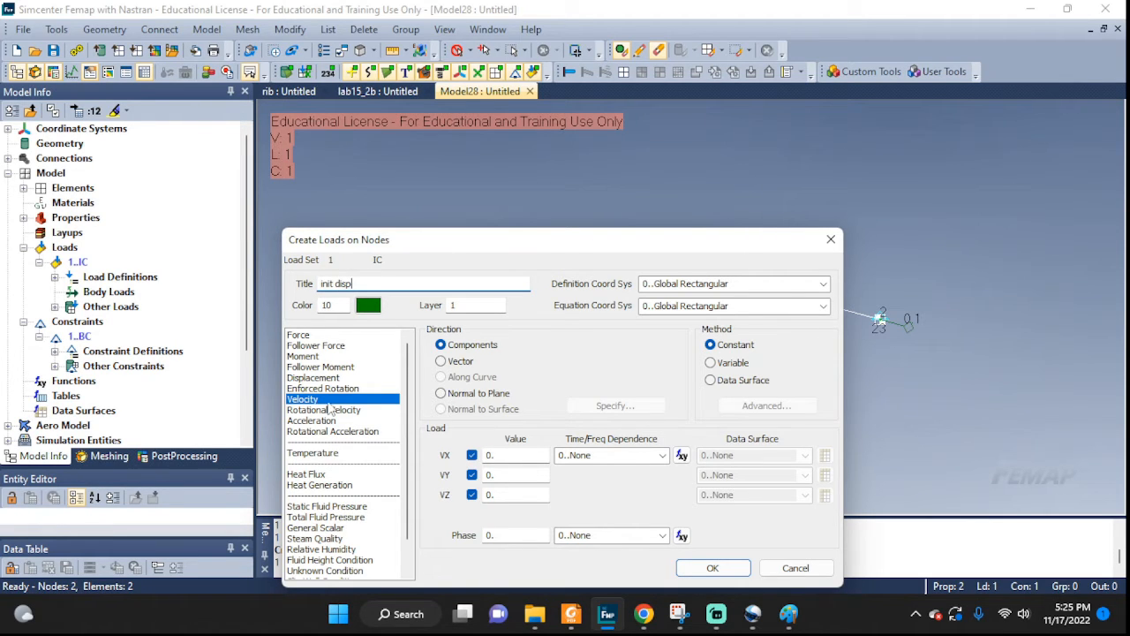
{"action": "left_click", "coordinate": [309, 378]}
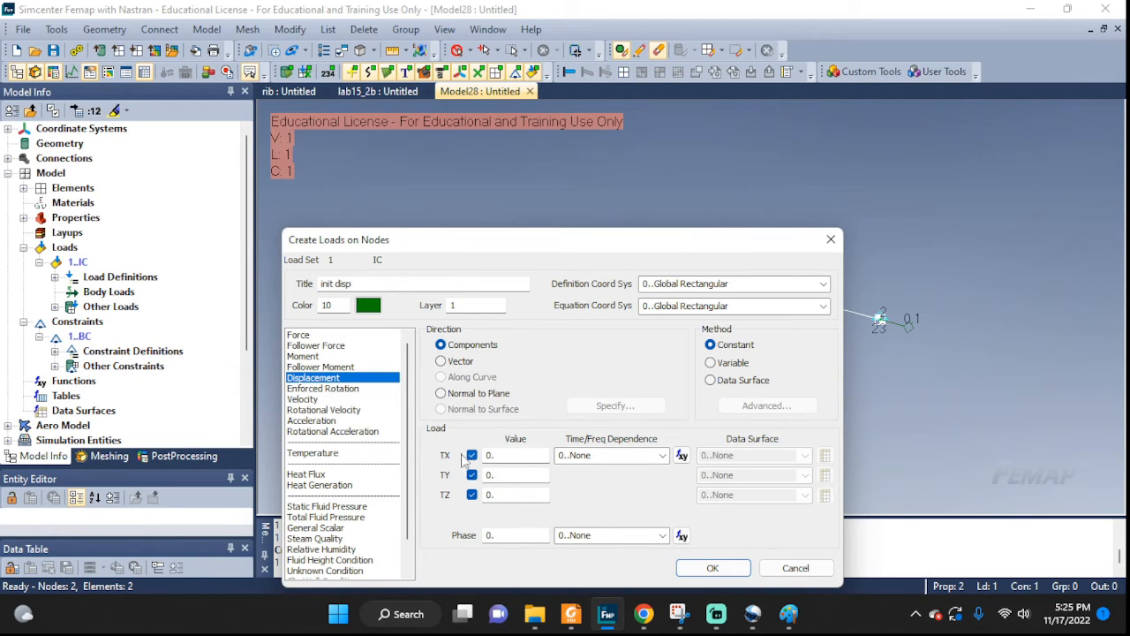
{"action": "left_click", "coordinate": [509, 451]}
{"action": "type", "text": "0."}
{"action": "left_click", "coordinate": [713, 568]}
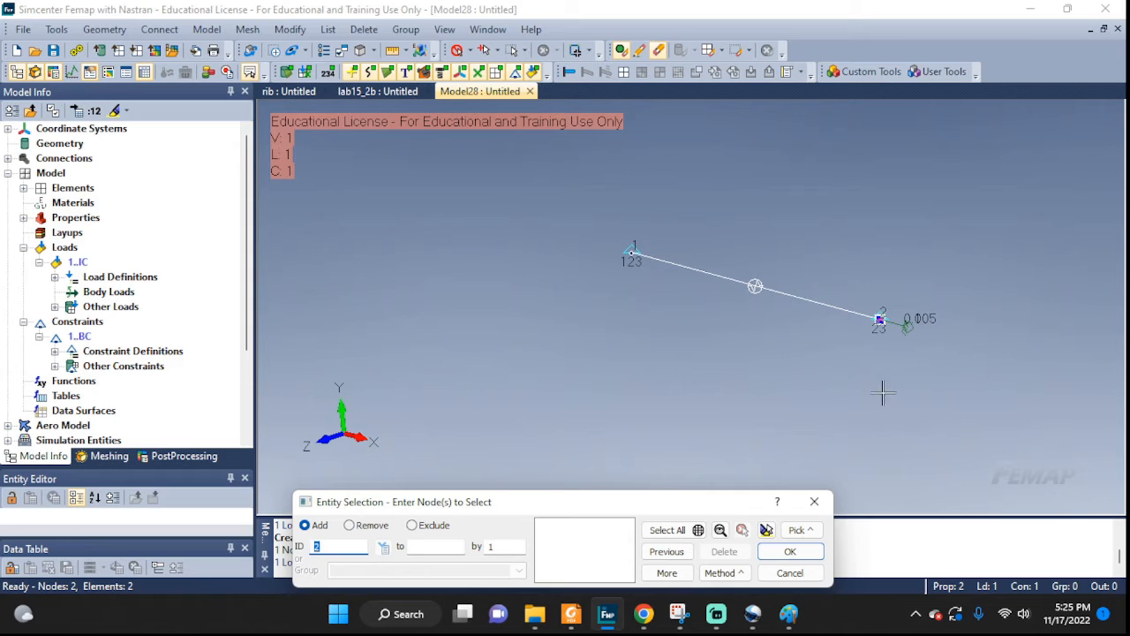
{"action": "left_click", "coordinate": [789, 572]}
Step: Create an analysis set titled "1" for Simcenter Nastran with the Transient Dynamic/Time History analysis type
{"action": "scroll", "coordinate": [937, 336], "scroll_direction": "up", "scroll_amount": 5}
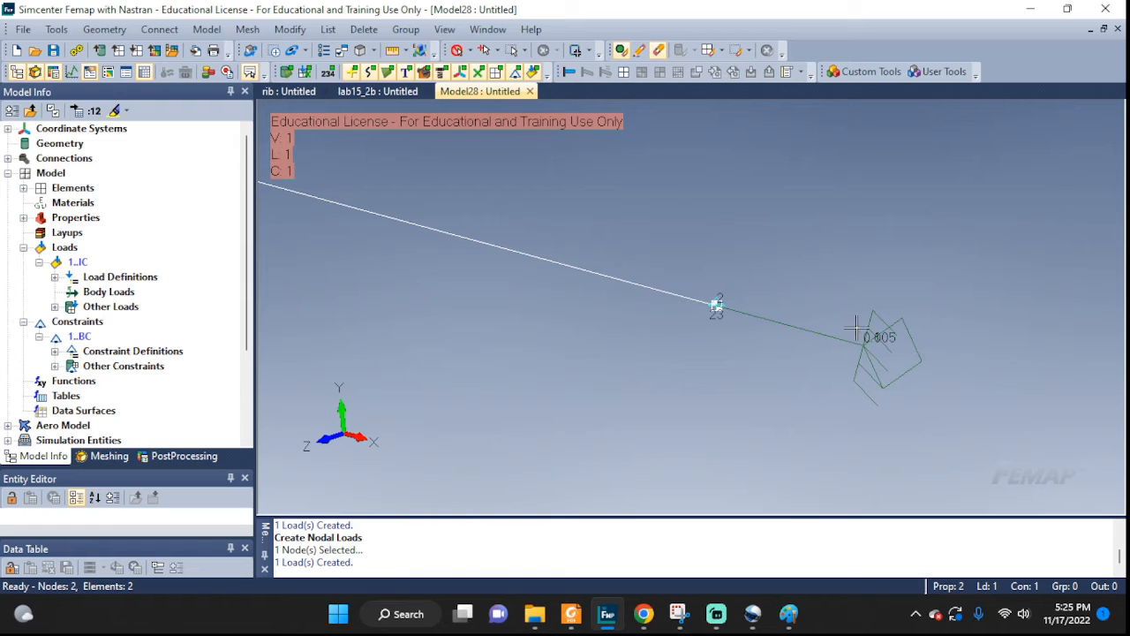
{"action": "scroll", "coordinate": [875, 414], "scroll_direction": "down", "scroll_amount": 5}
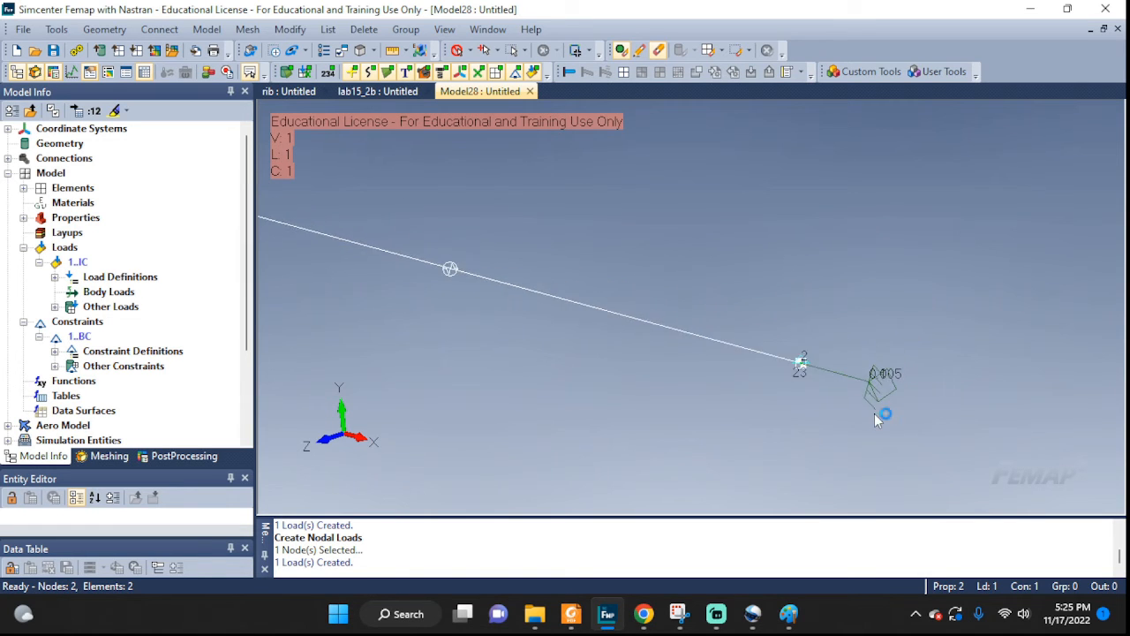
{"action": "scroll", "coordinate": [874, 415], "scroll_direction": "down", "scroll_amount": 3}
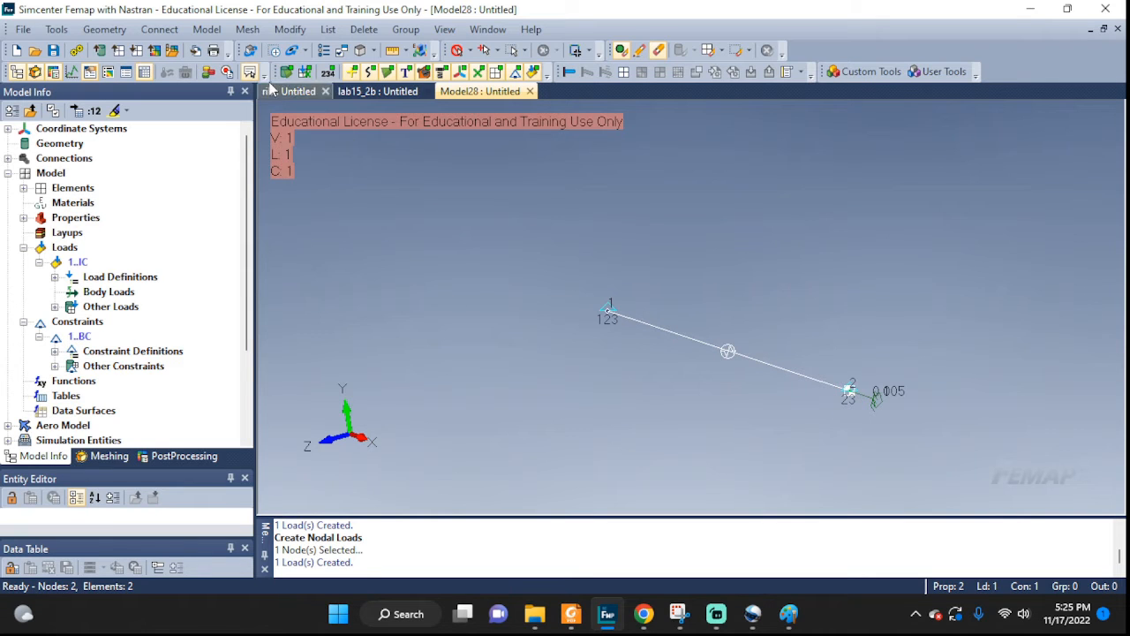
{"action": "left_click", "coordinate": [247, 29]}
{"action": "mouse_move", "coordinate": [207, 30]}
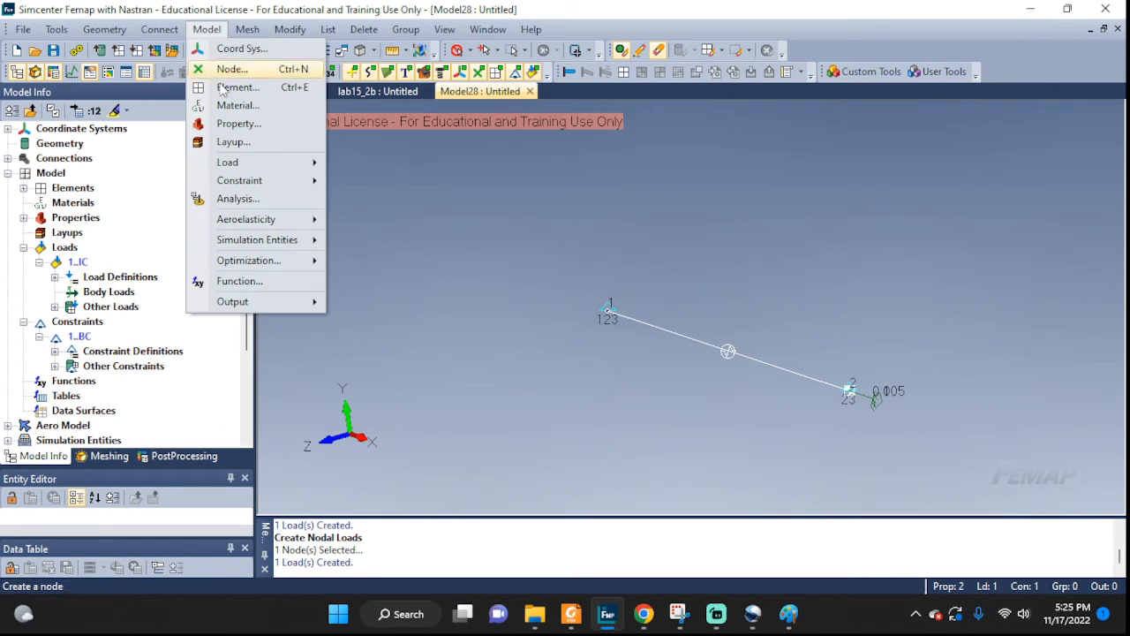
{"action": "left_click", "coordinate": [232, 200]}
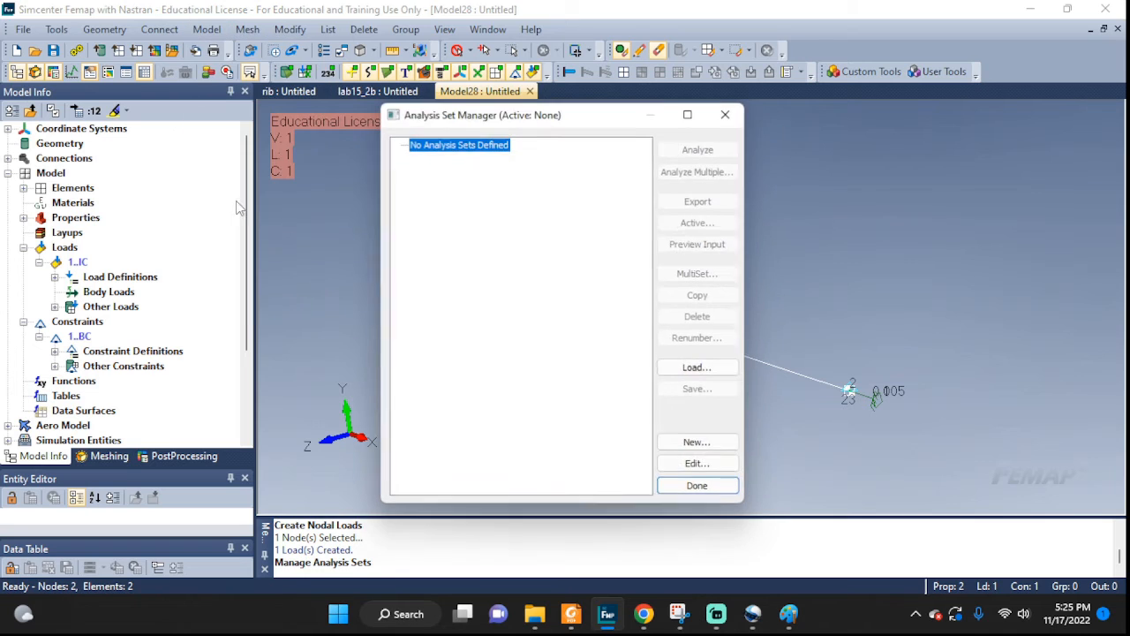
{"action": "left_click", "coordinate": [688, 442]}
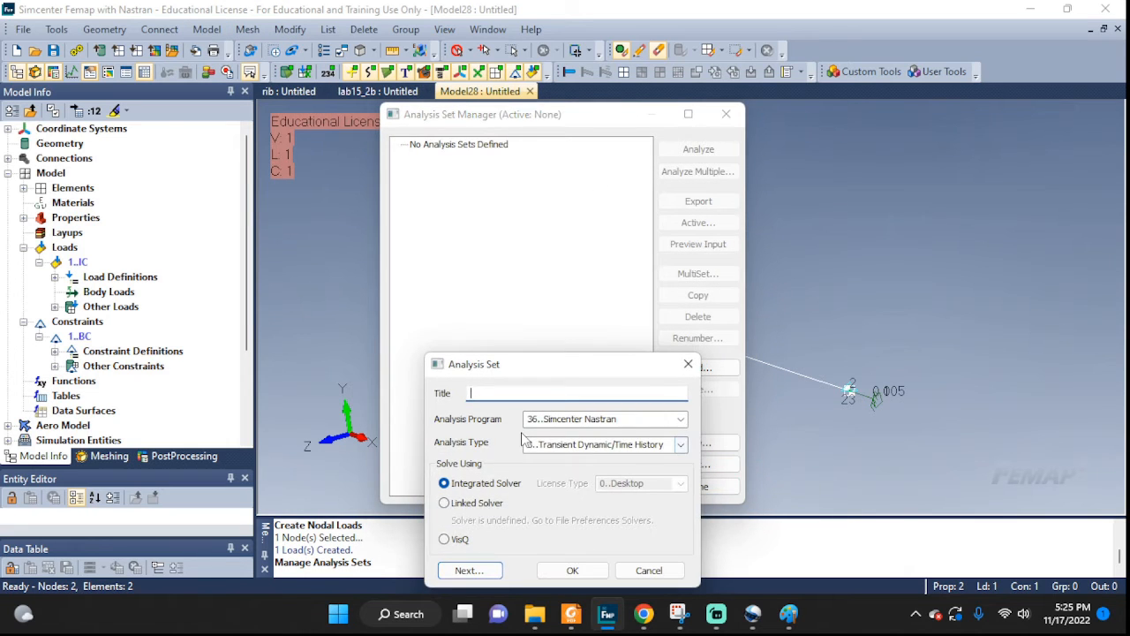
{"action": "left_click", "coordinate": [580, 444]}
{"action": "left_click", "coordinate": [659, 444]}
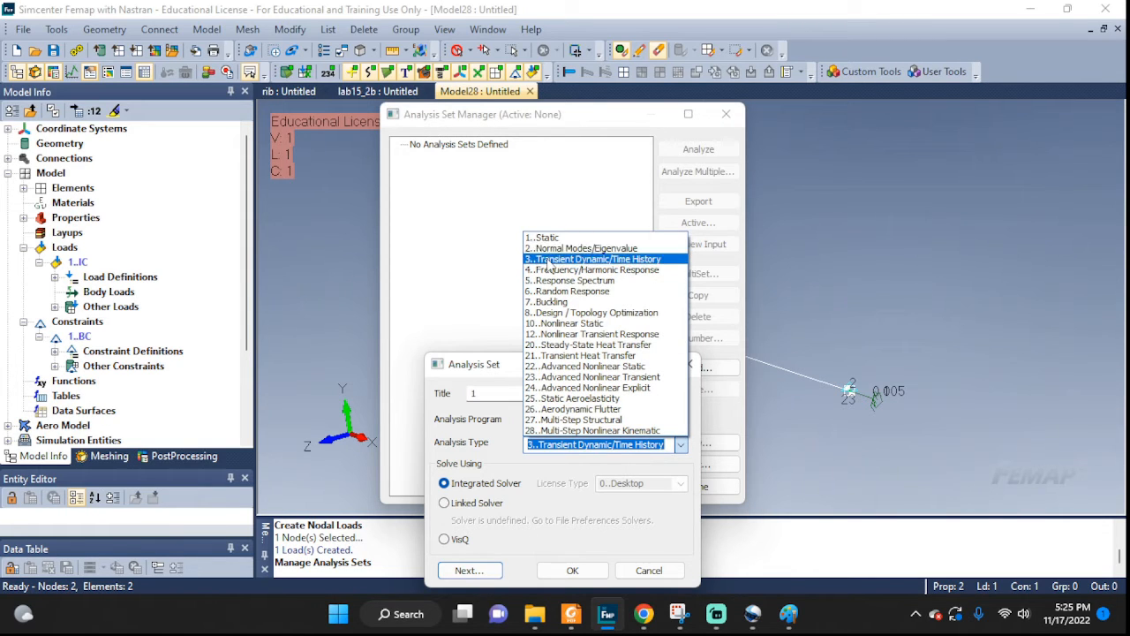
{"action": "left_click", "coordinate": [576, 261]}
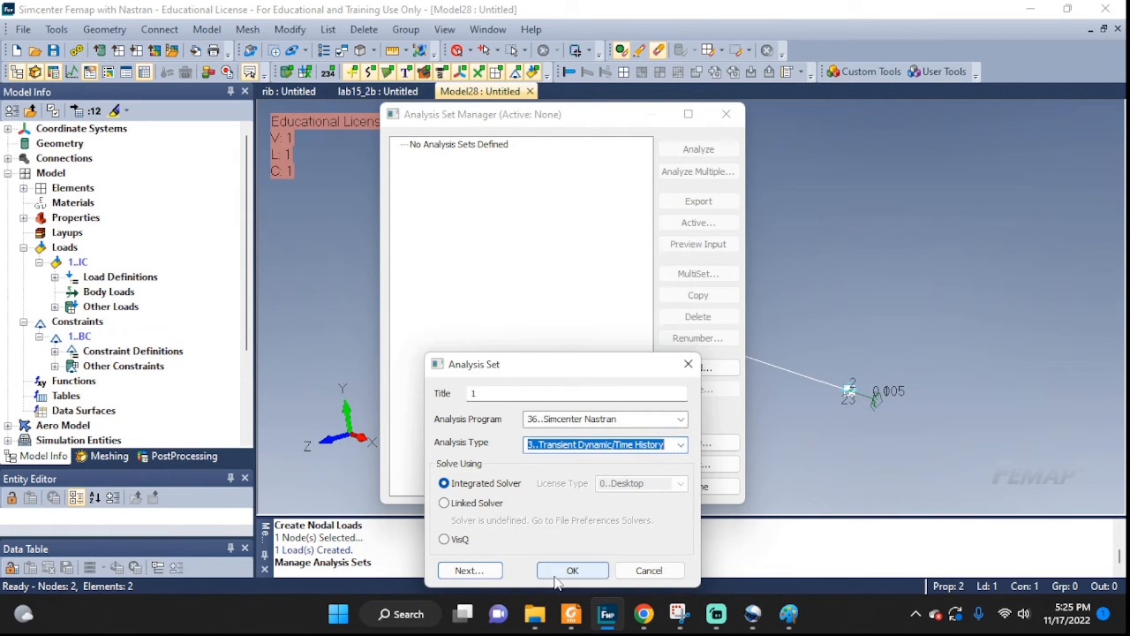
{"action": "left_click", "coordinate": [567, 570]}
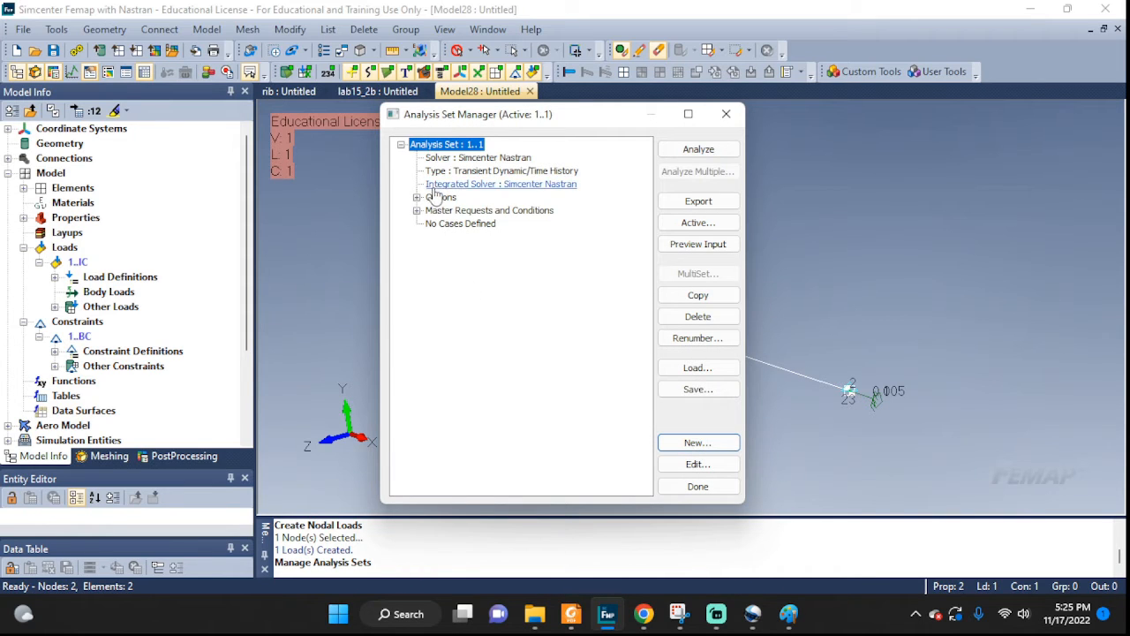
Step: Define the analysis set's dynamics options with 500 time steps, 0.01 time per step and an output interval of 1
{"action": "left_click", "coordinate": [417, 198]}
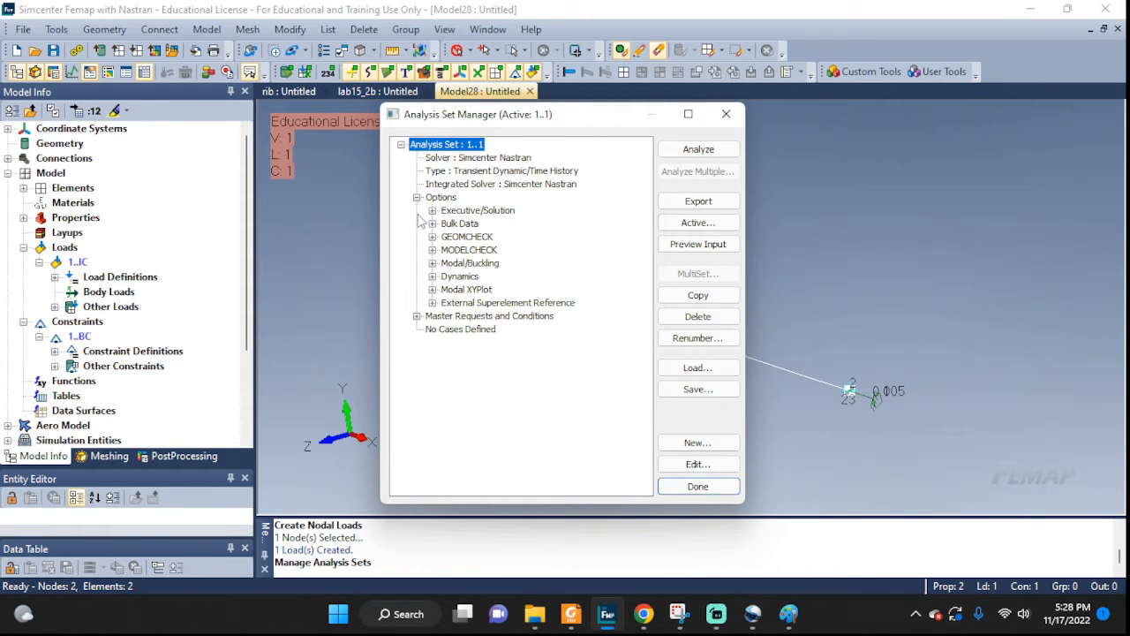
{"action": "left_click", "coordinate": [432, 277]}
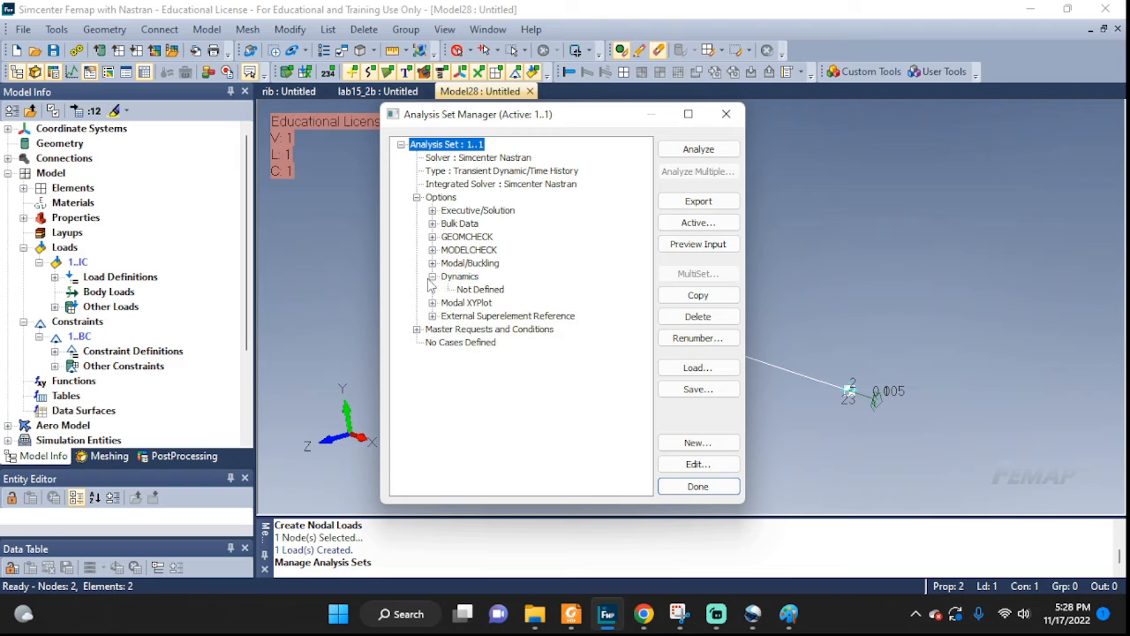
{"action": "double_click", "coordinate": [473, 289]}
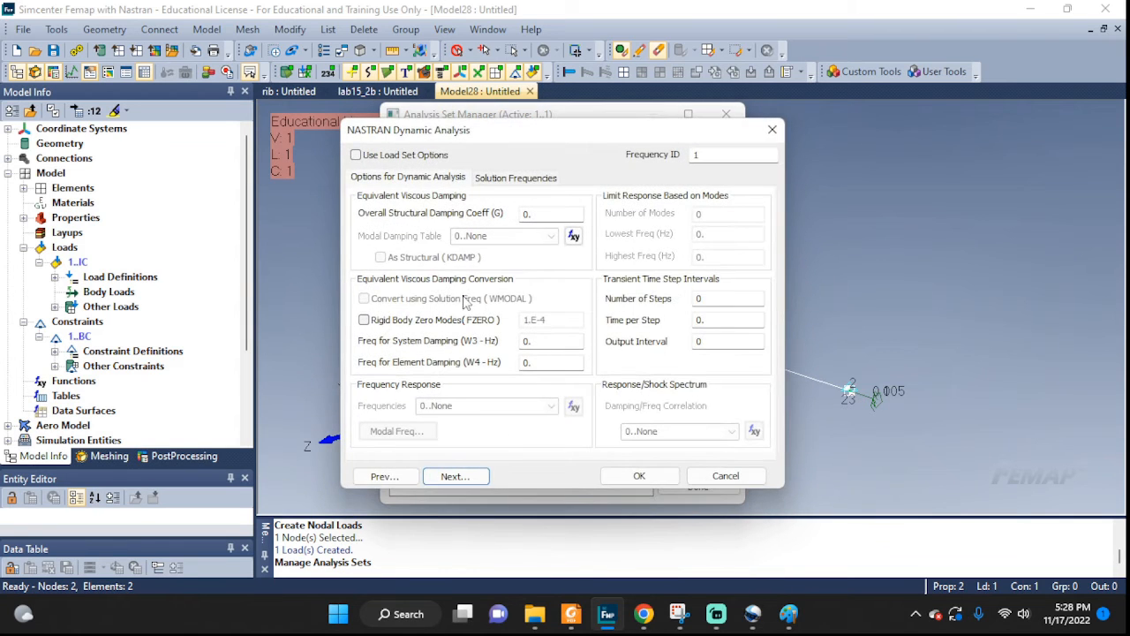
{"action": "double_click", "coordinate": [713, 301]}
{"action": "left_click_drag", "start_coordinate": [708, 319], "coordinate": [679, 314]}
{"action": "type", "text": "01"}
{"action": "left_click", "coordinate": [716, 343]}
{"action": "type", "text": "1"}
{"action": "left_click", "coordinate": [620, 478]}
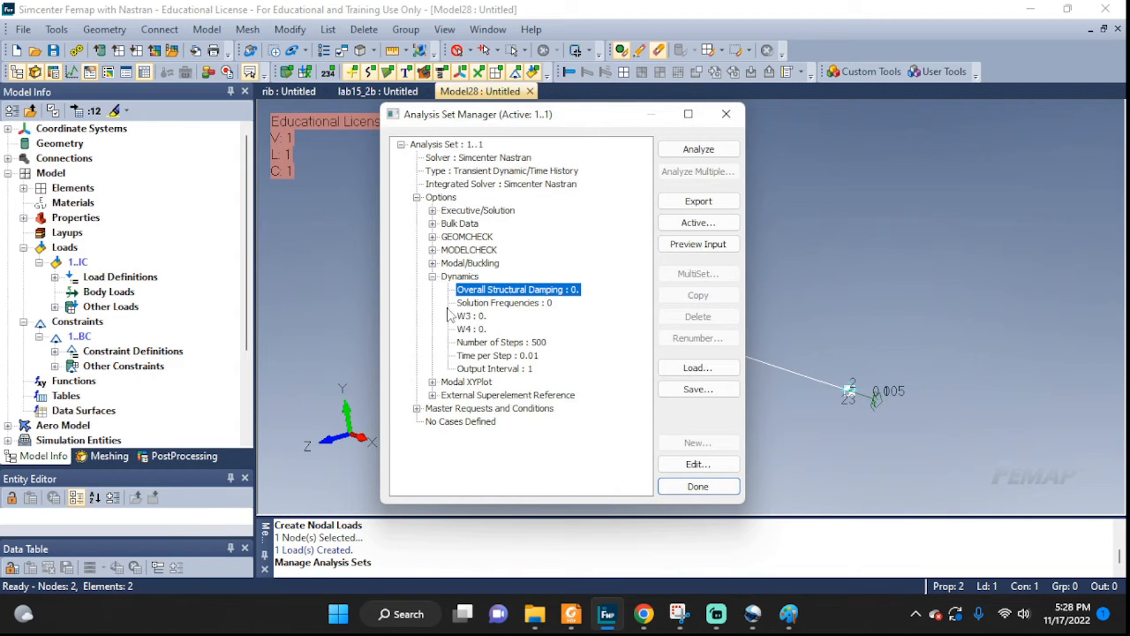
Step: In the analysis set's master boundary conditions, set Loads to None and Initial Conditions to the IC load set
{"action": "left_click", "coordinate": [417, 408]}
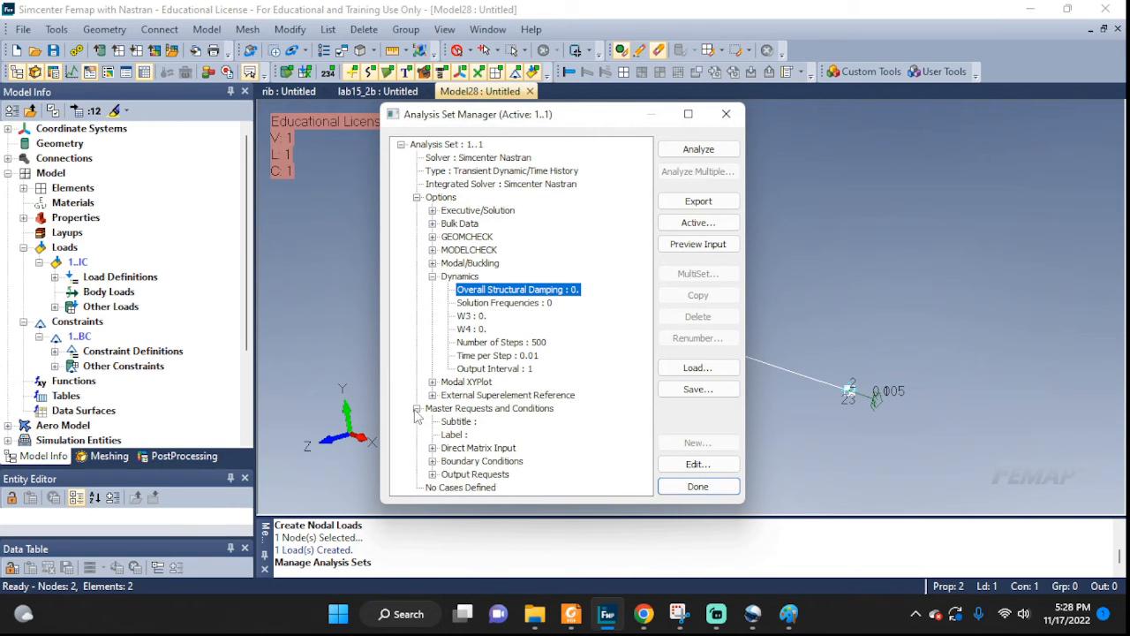
{"action": "left_click", "coordinate": [433, 461]}
{"action": "scroll", "coordinate": [437, 464], "scroll_direction": "down", "scroll_amount": 1}
{"action": "left_click", "coordinate": [493, 449]}
{"action": "double_click", "coordinate": [495, 451]}
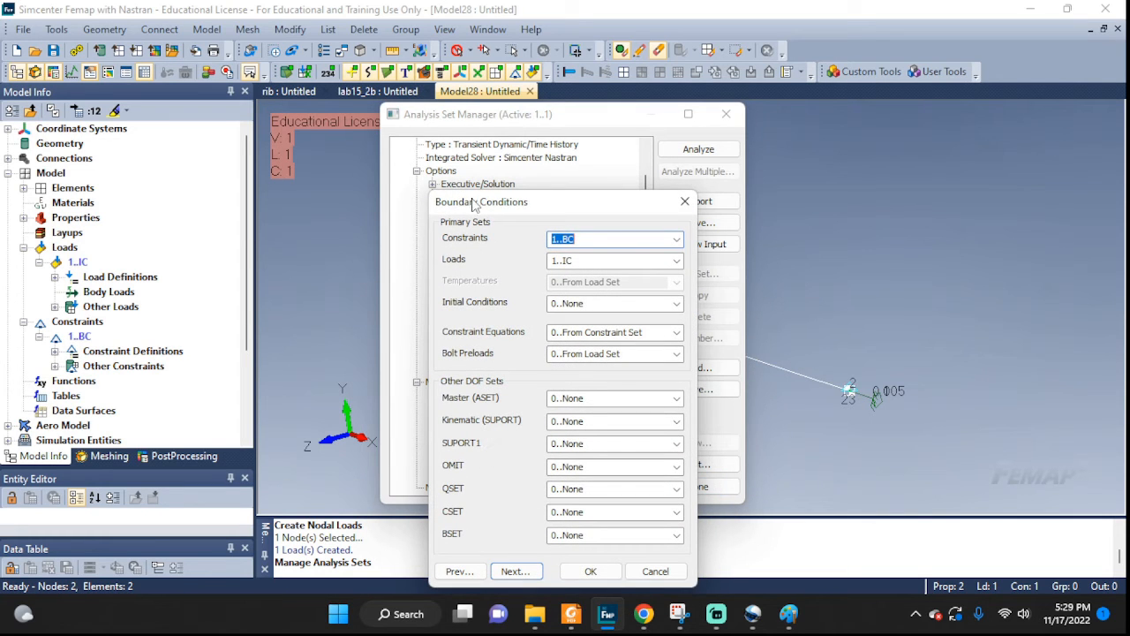
{"action": "left_click_drag", "start_coordinate": [480, 196], "coordinate": [482, 137]}
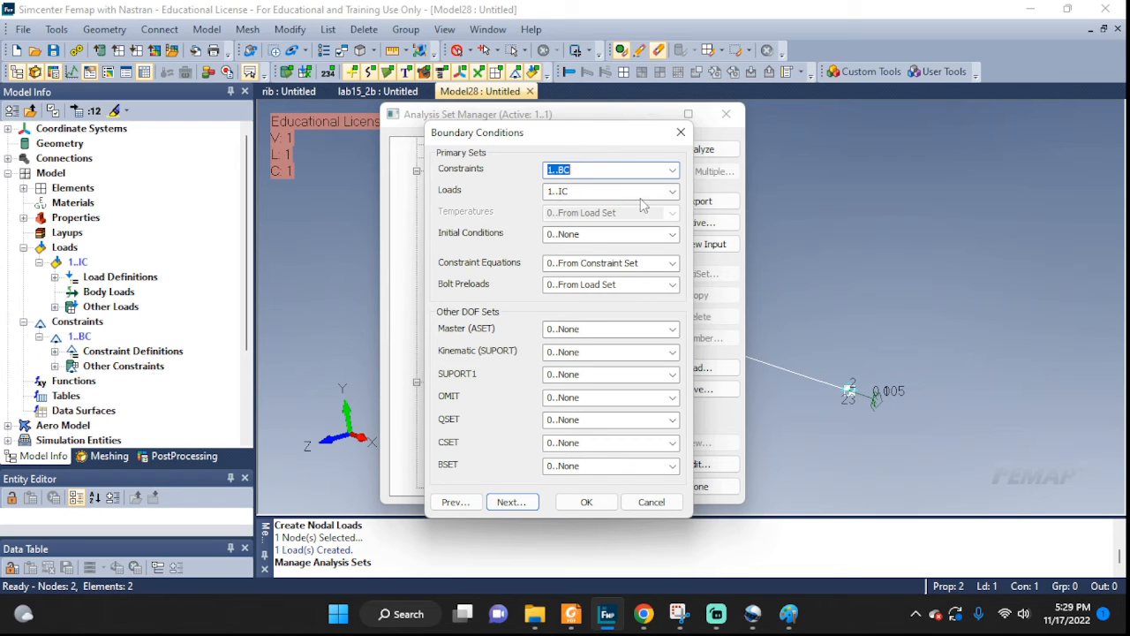
{"action": "left_click", "coordinate": [672, 192]}
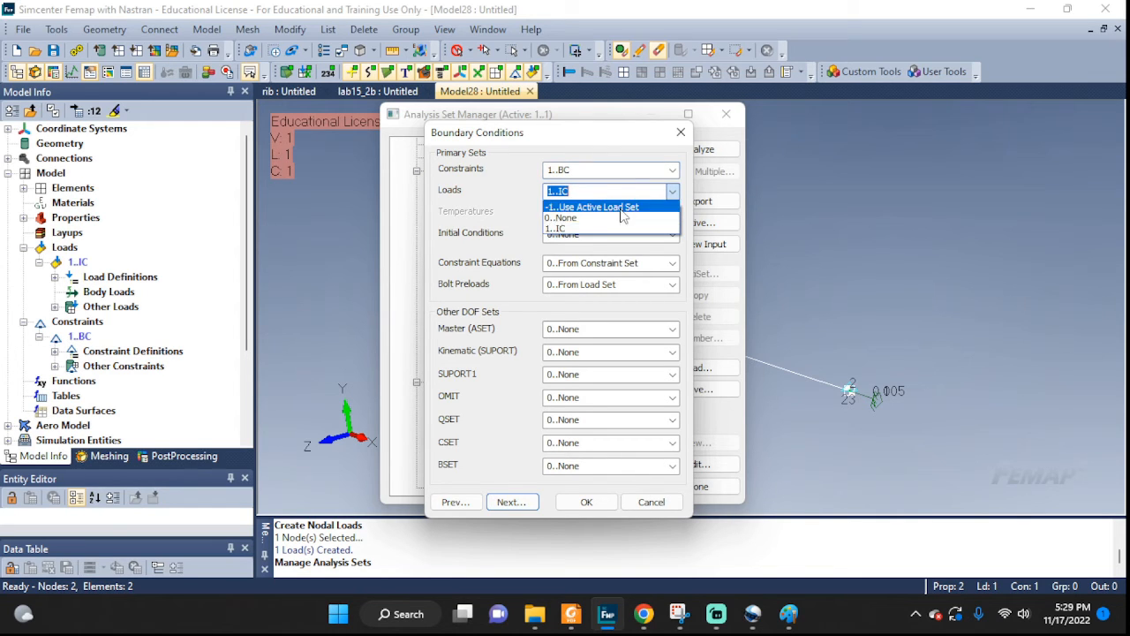
{"action": "left_click", "coordinate": [595, 219]}
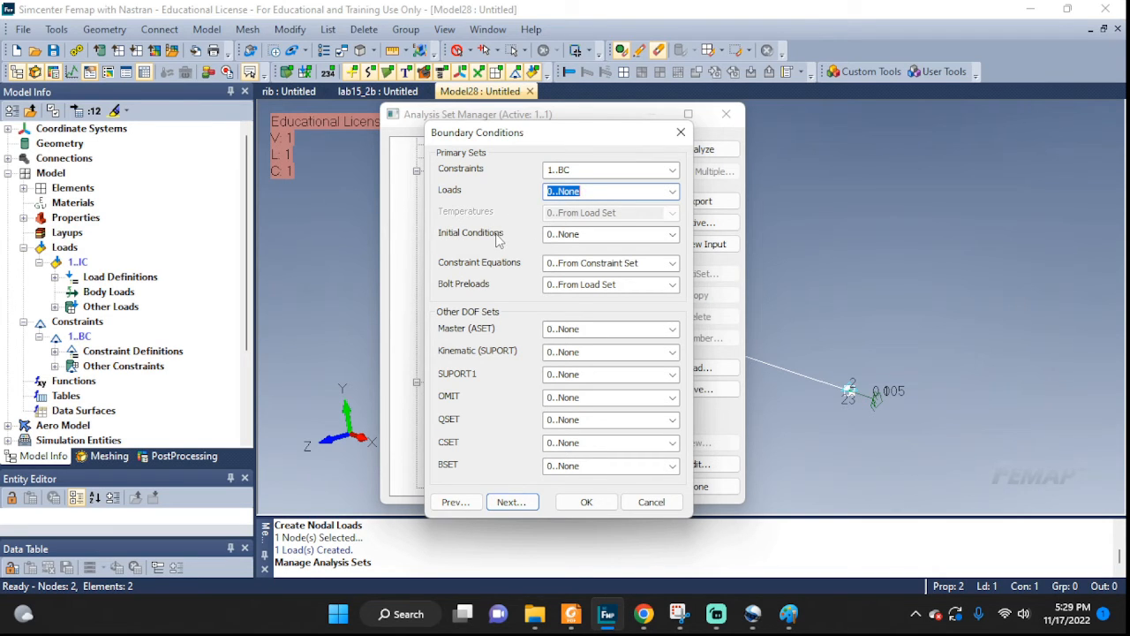
{"action": "left_click", "coordinate": [671, 237]}
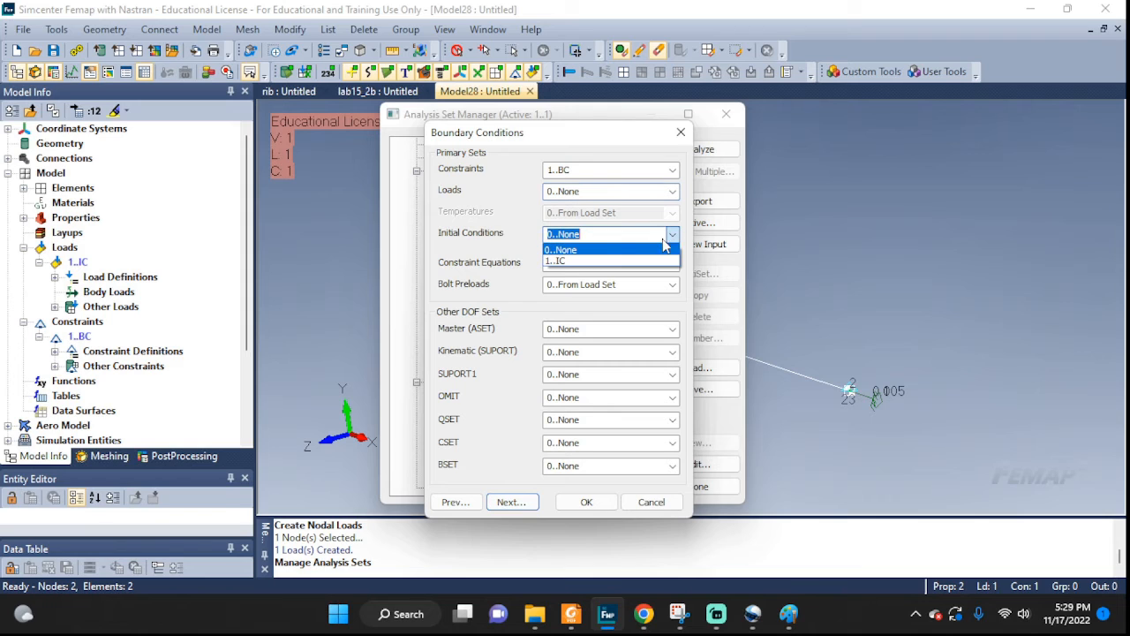
{"action": "left_click", "coordinate": [564, 258]}
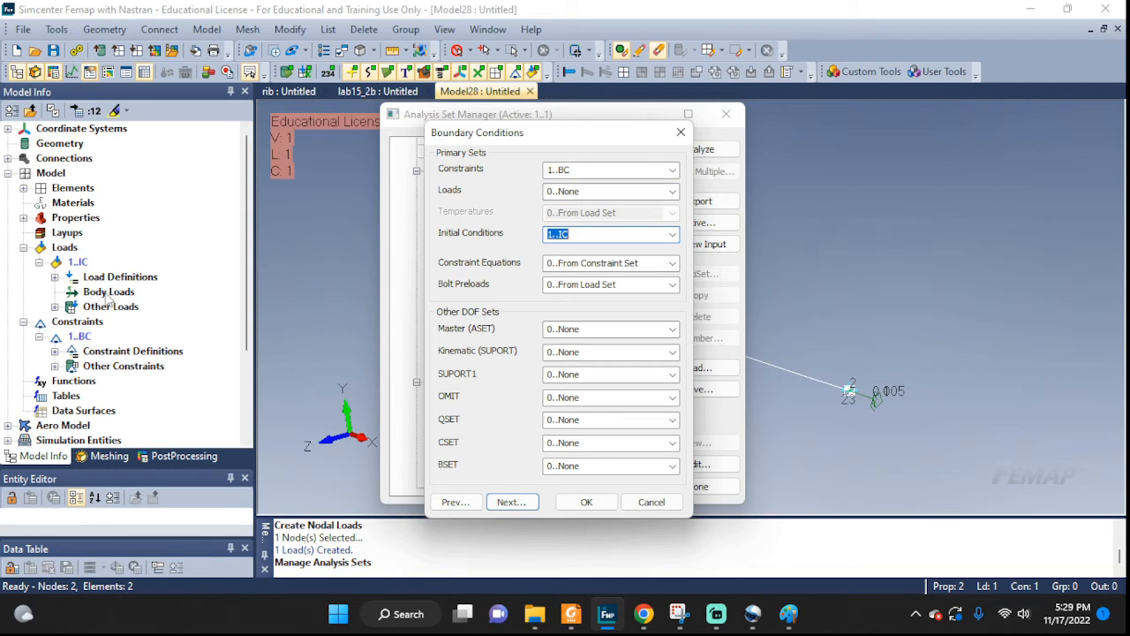
{"action": "left_click", "coordinate": [55, 277]}
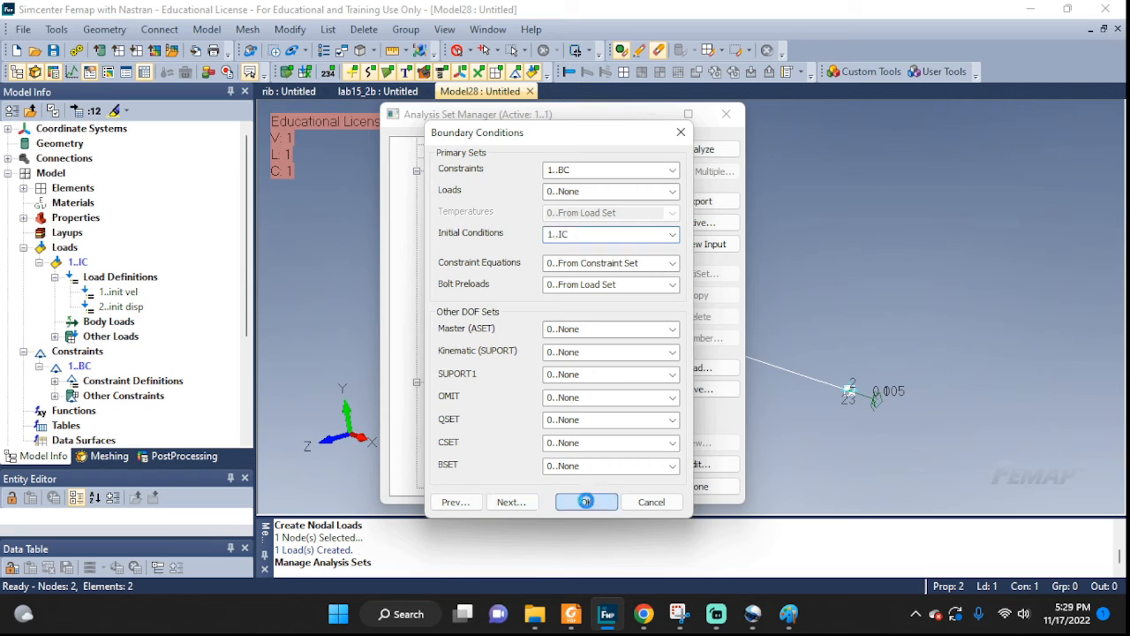
{"action": "left_click", "coordinate": [585, 502]}
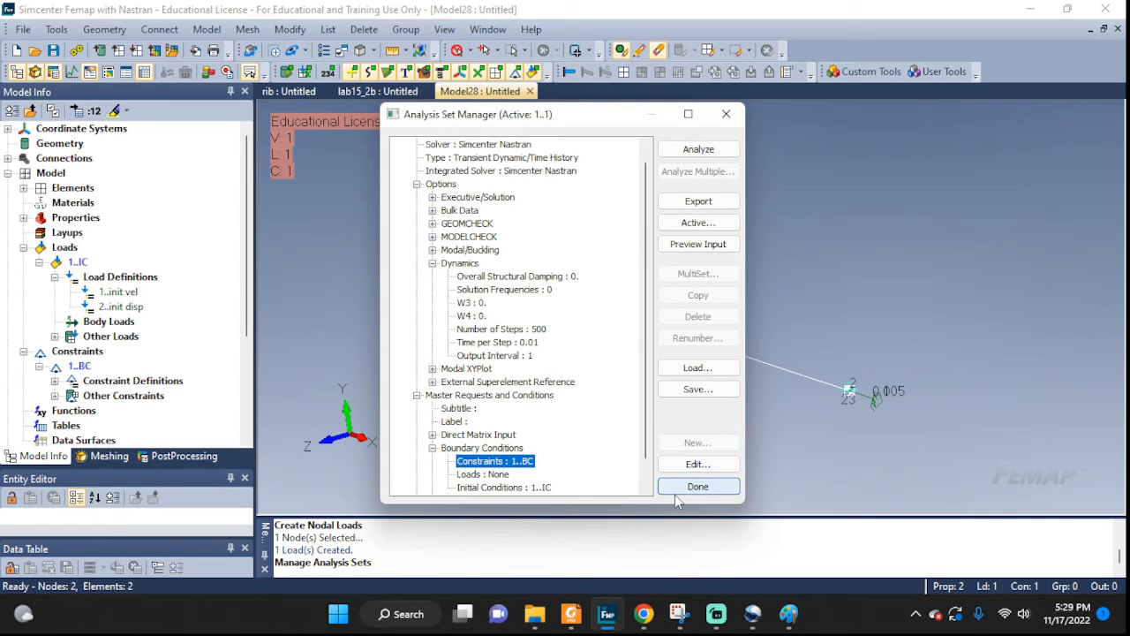
Step: Preview the analysis input file and examine the initial displacement and velocity on the TIC entry
{"action": "left_click", "coordinate": [709, 247]}
{"action": "scroll", "coordinate": [560, 400], "scroll_direction": "down", "scroll_amount": 5}
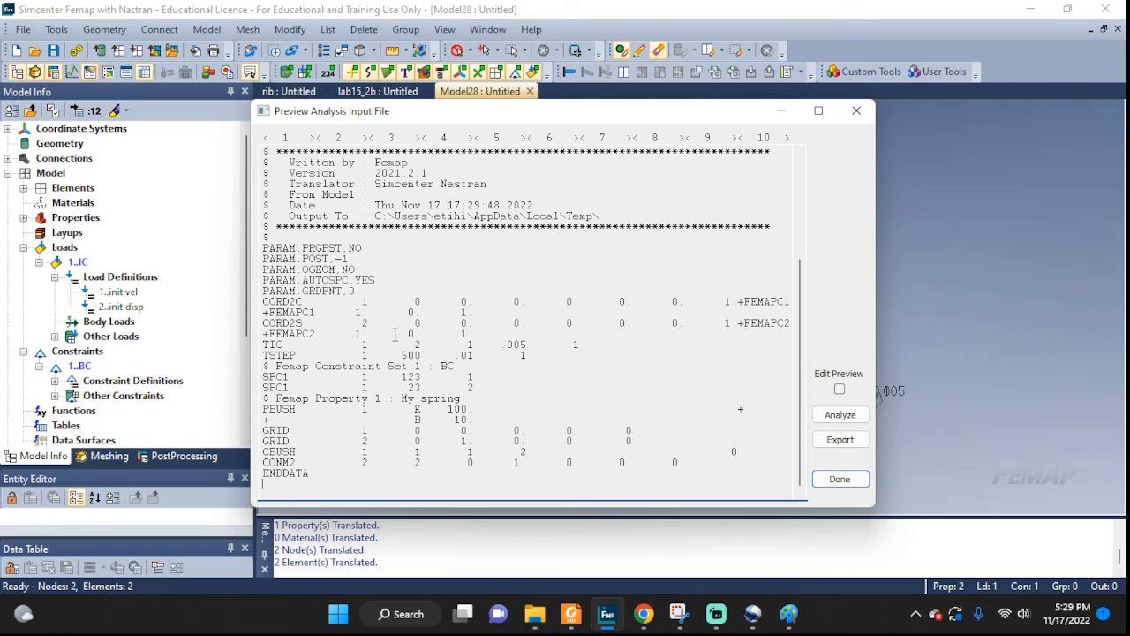
{"action": "left_click_drag", "start_coordinate": [604, 344], "coordinate": [485, 343]}
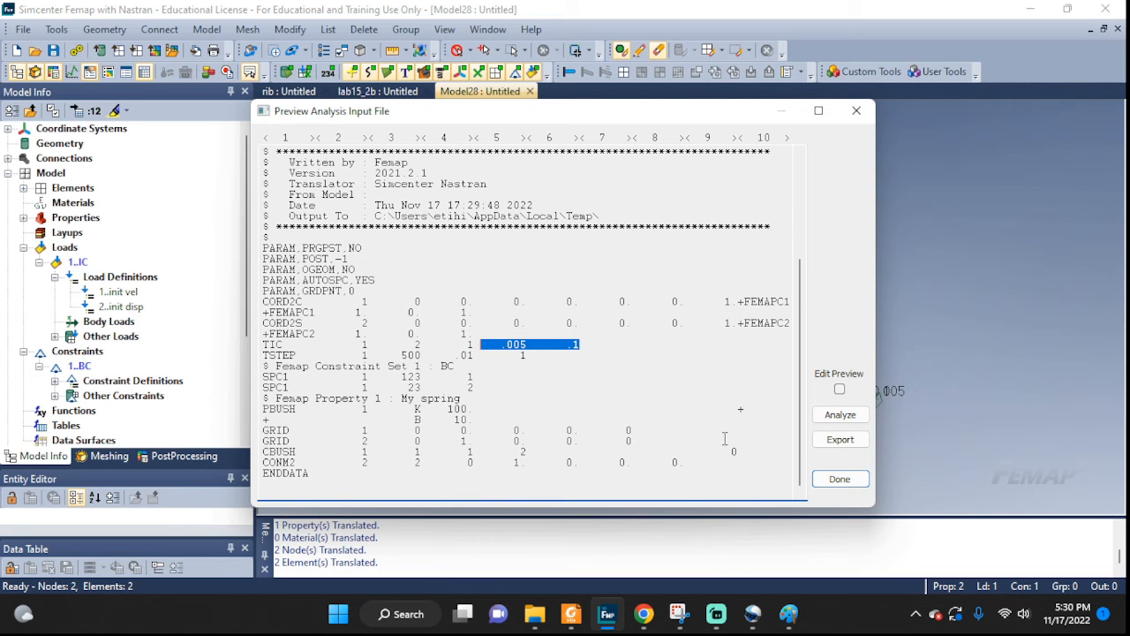
{"action": "left_click", "coordinate": [840, 478]}
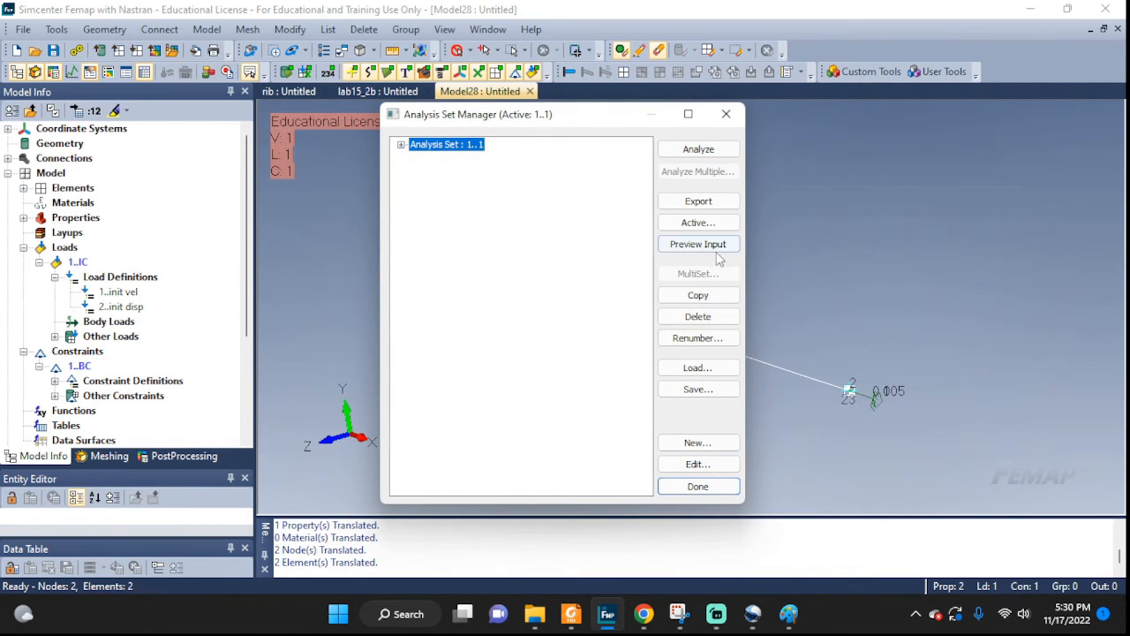
Step: Run the transient analysis and check the completion message for the output sets
{"action": "left_click", "coordinate": [699, 149]}
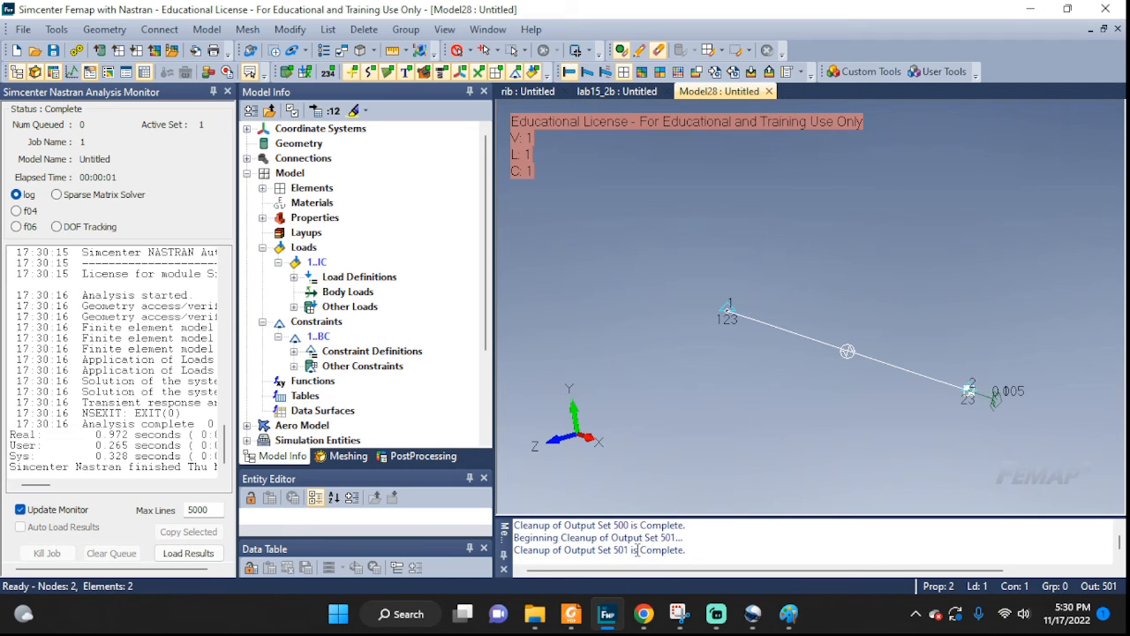
{"action": "left_click_drag", "start_coordinate": [637, 550], "coordinate": [693, 551]}
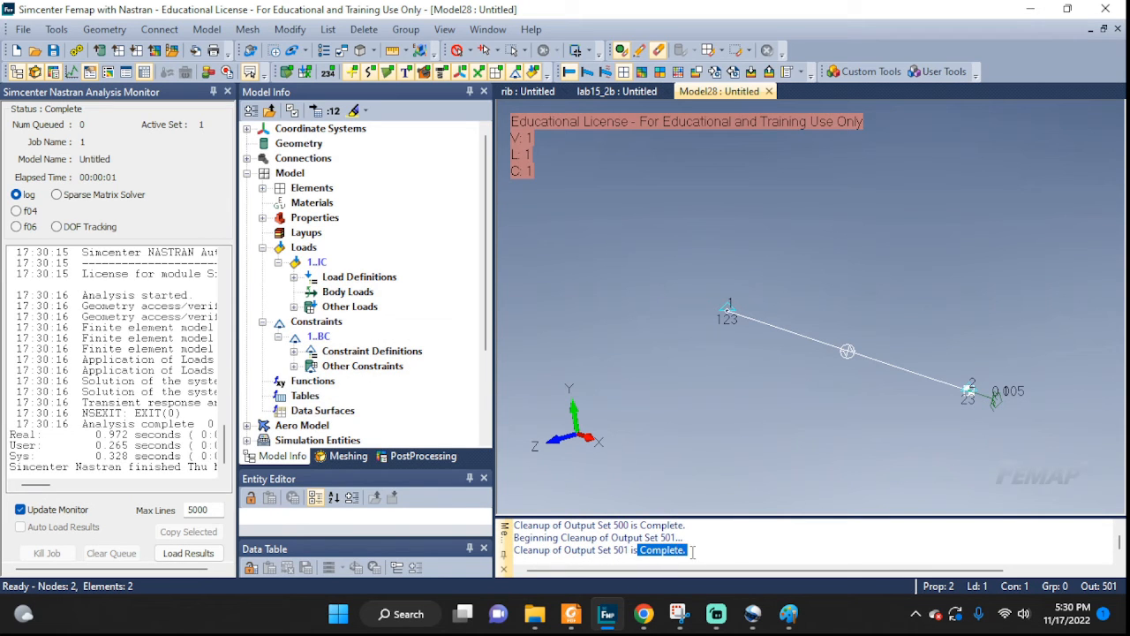
Step: Close the analysis monitor, show the charting pane and start a new chart data series titled "disp vs time"
{"action": "left_click", "coordinate": [227, 92]}
{"action": "left_click", "coordinate": [73, 73]}
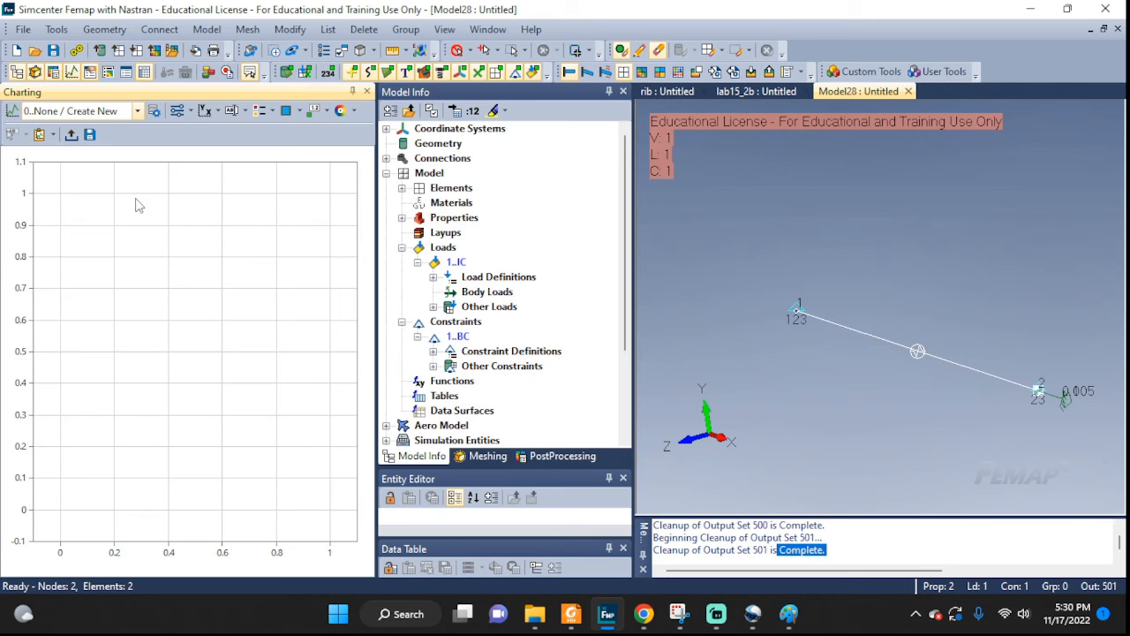
{"action": "left_click", "coordinate": [154, 112]}
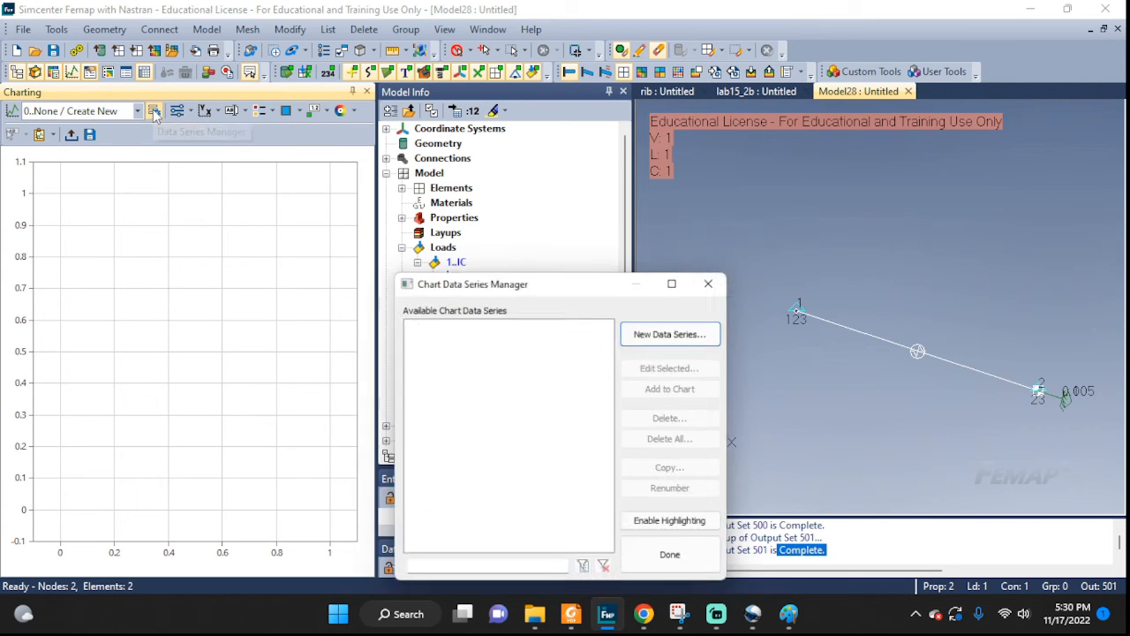
{"action": "left_click", "coordinate": [672, 332]}
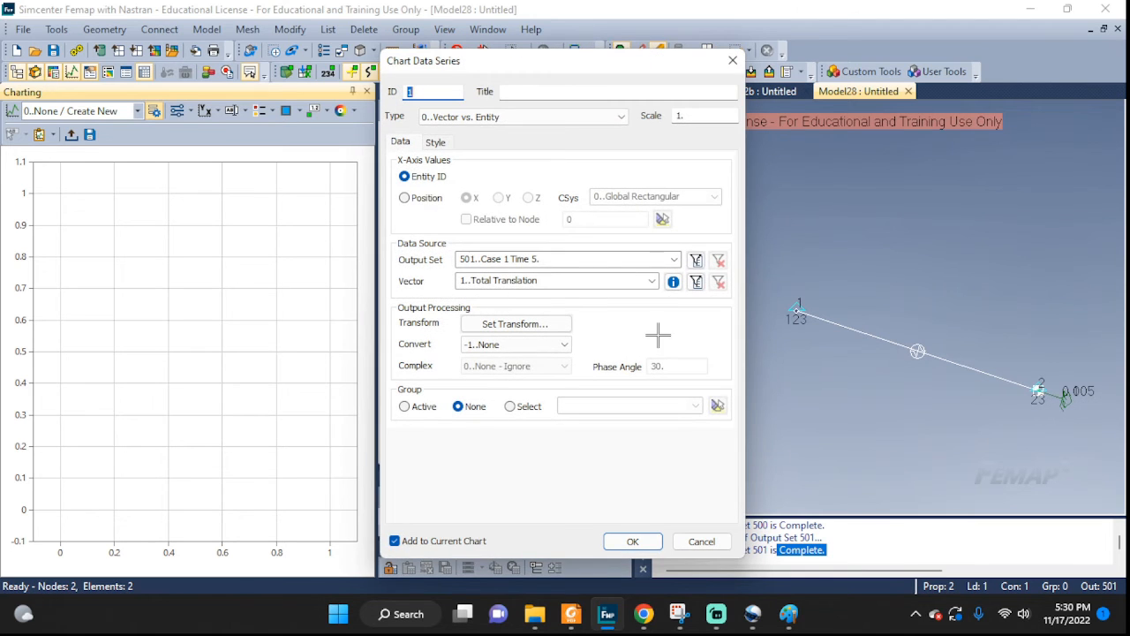
{"action": "left_click", "coordinate": [540, 94]}
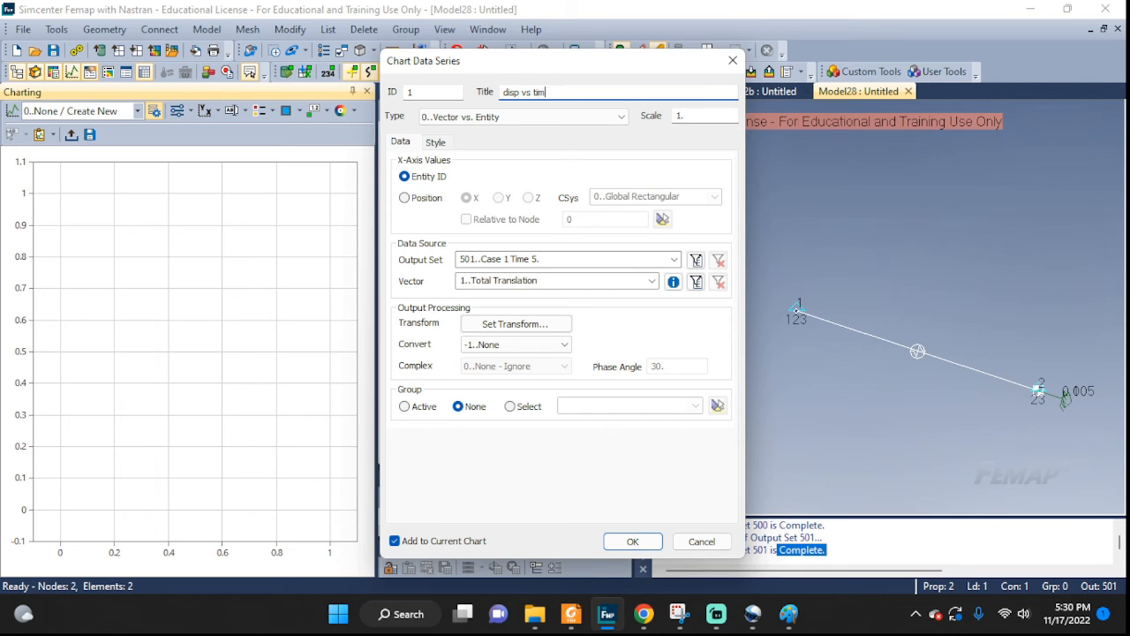
Step: Set the data series type to Vector vs. Set, with Output Set Value as the X-axis values
{"action": "left_click", "coordinate": [482, 117]}
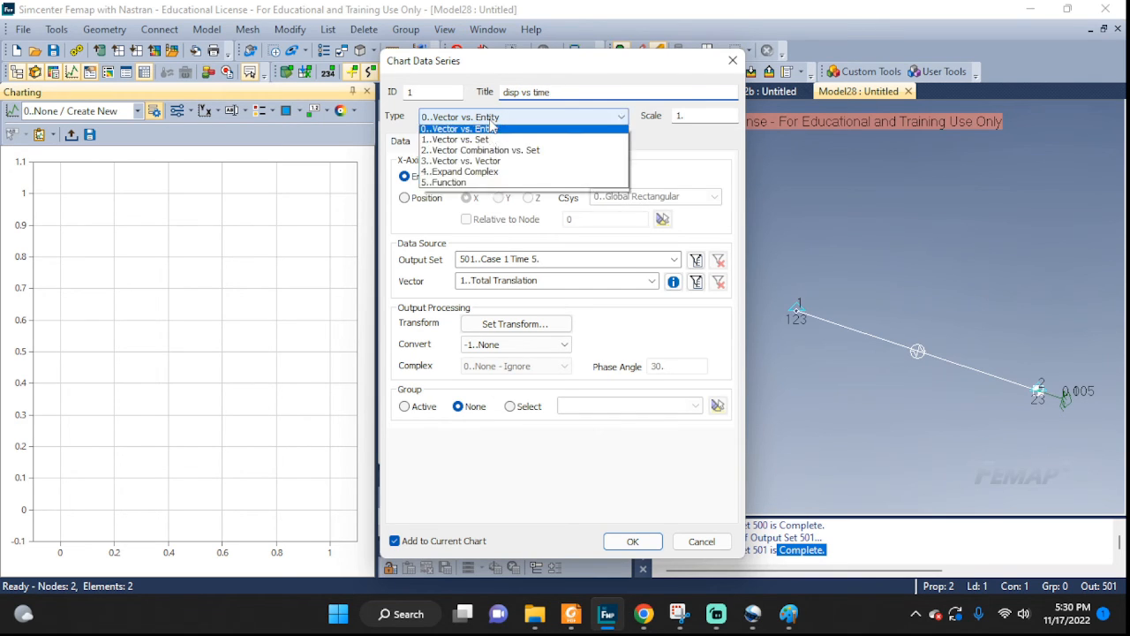
{"action": "left_click", "coordinate": [476, 144]}
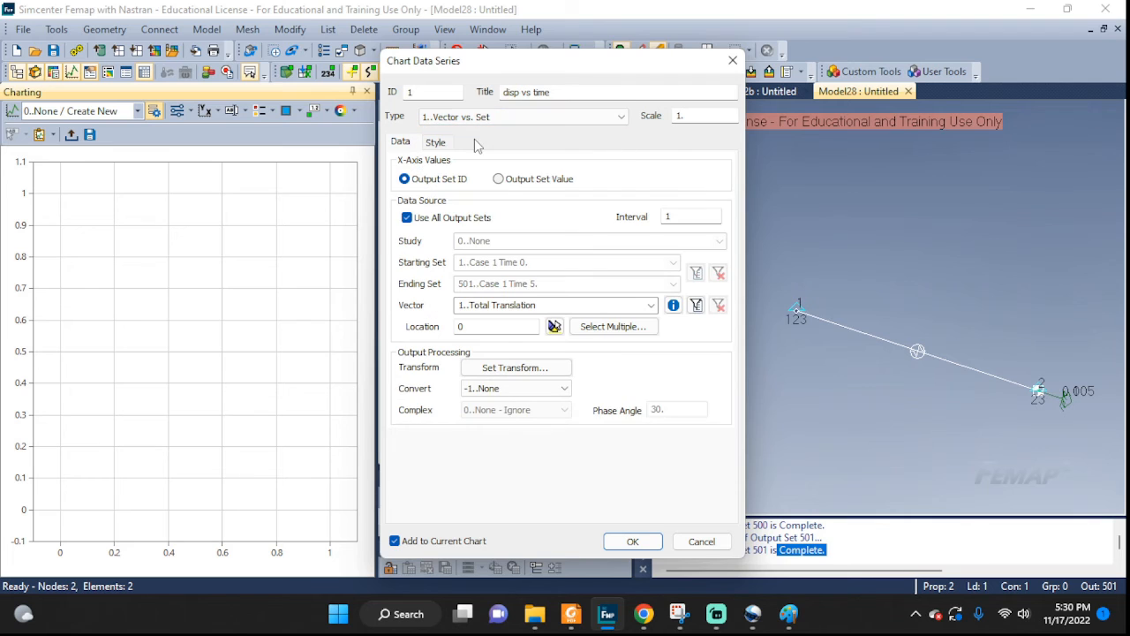
{"action": "left_click", "coordinate": [500, 179]}
Step: Plot the T1 Translation vector at node 2 on the chart and close the data series manager
{"action": "left_click", "coordinate": [650, 304]}
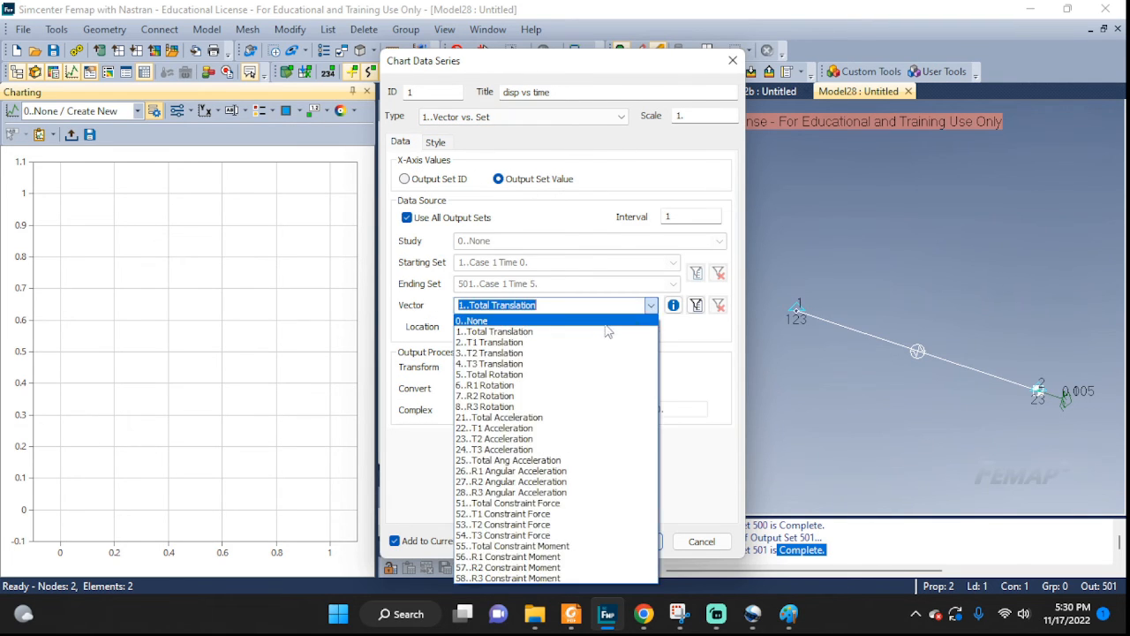
{"action": "left_click", "coordinate": [475, 343]}
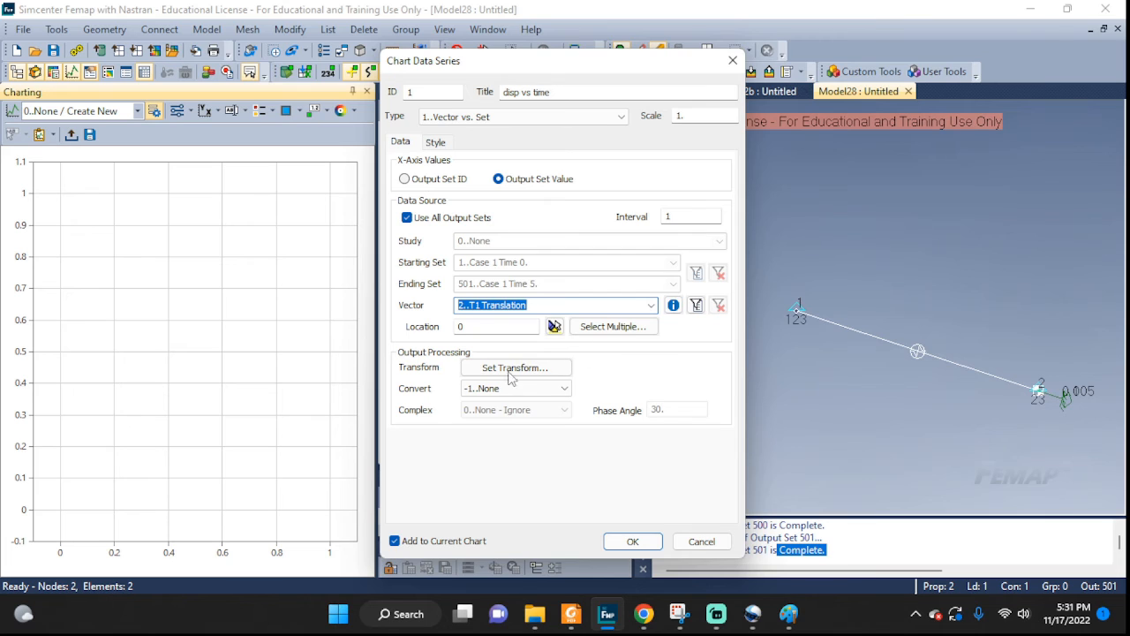
{"action": "left_click", "coordinate": [461, 327]}
{"action": "left_click_drag", "start_coordinate": [461, 326], "coordinate": [424, 328]}
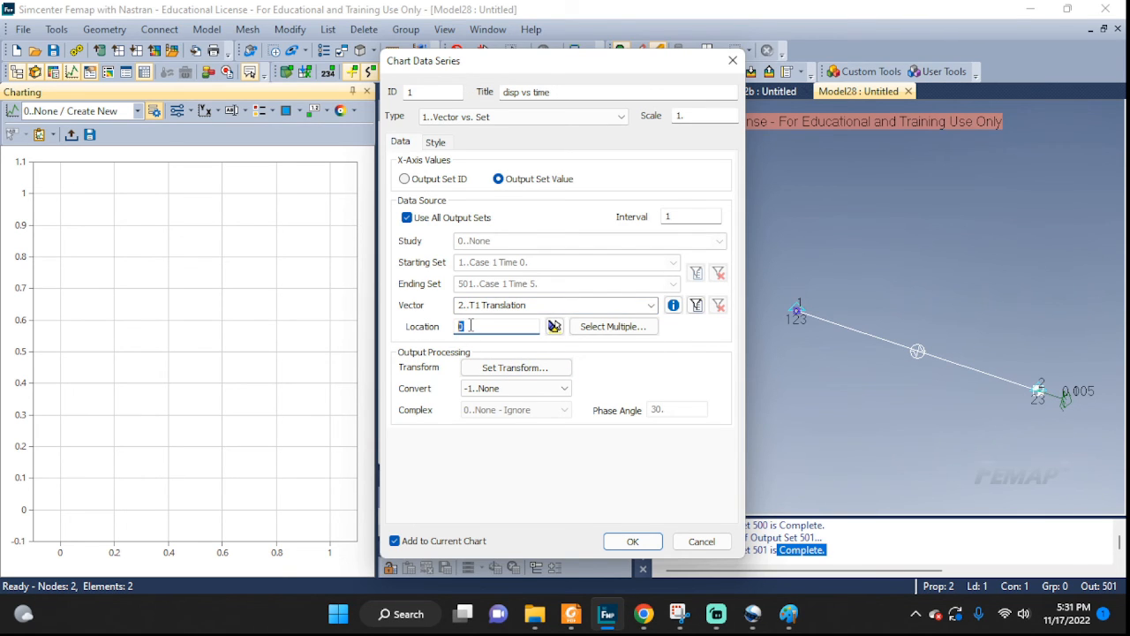
{"action": "left_click", "coordinate": [632, 541]}
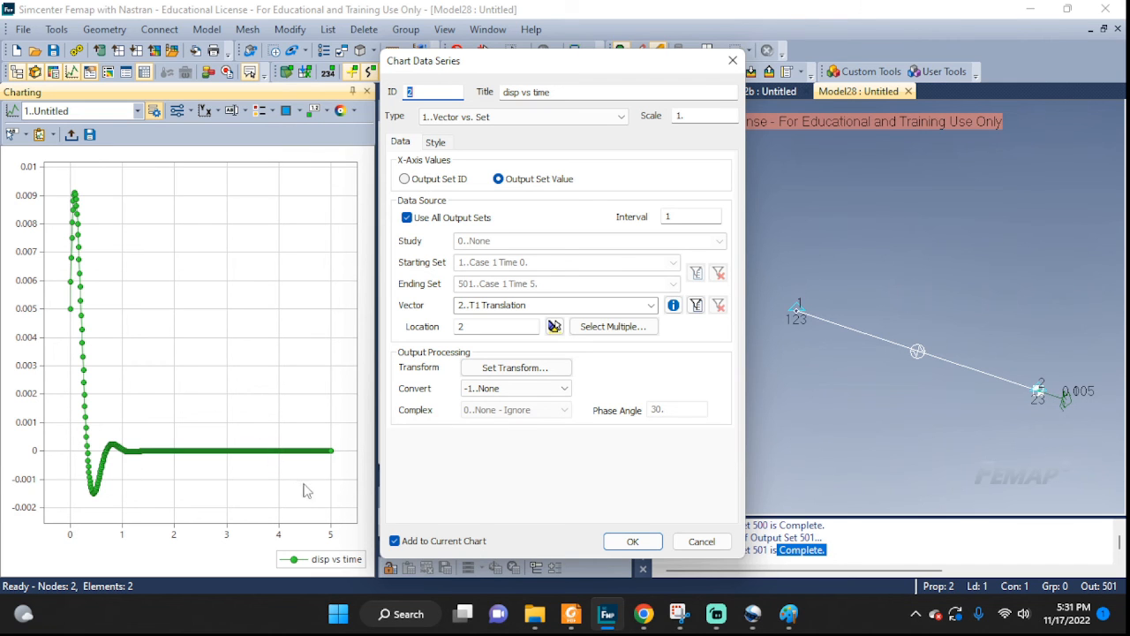
{"action": "left_click", "coordinate": [700, 543]}
{"action": "left_click", "coordinate": [676, 560]}
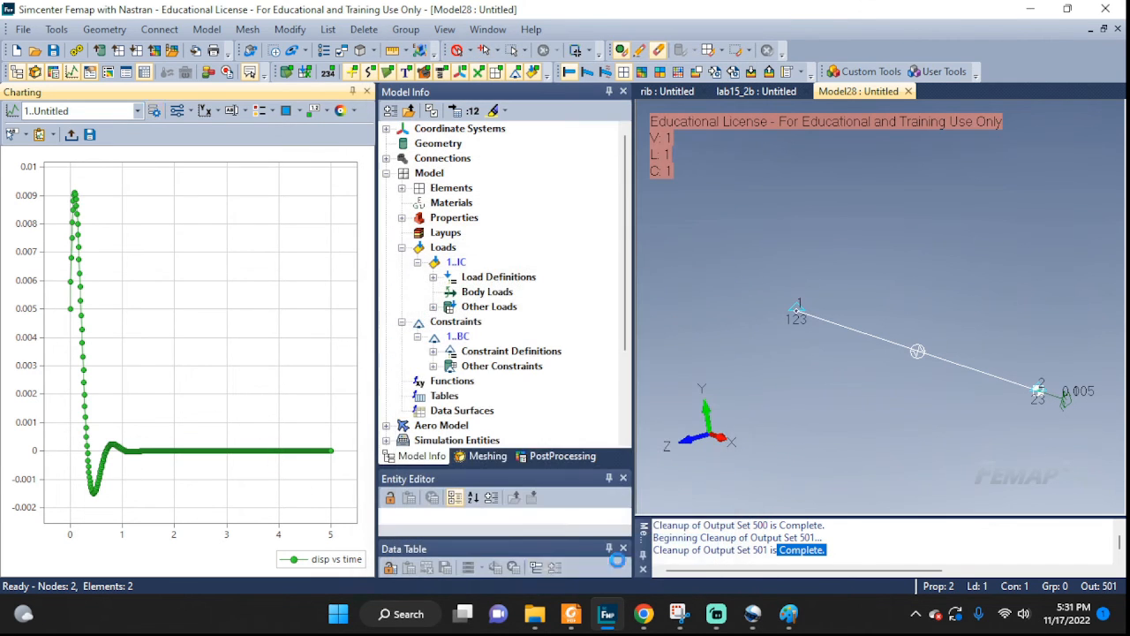
Step: Examine the early part of the displacement curve up close, its full time range, and the initial-condition vectors at node 2
{"action": "left_click", "coordinate": [73, 345]}
{"action": "scroll", "coordinate": [75, 333], "scroll_direction": "up", "scroll_amount": 1}
{"action": "scroll", "coordinate": [76, 323], "scroll_direction": "up", "scroll_amount": 3}
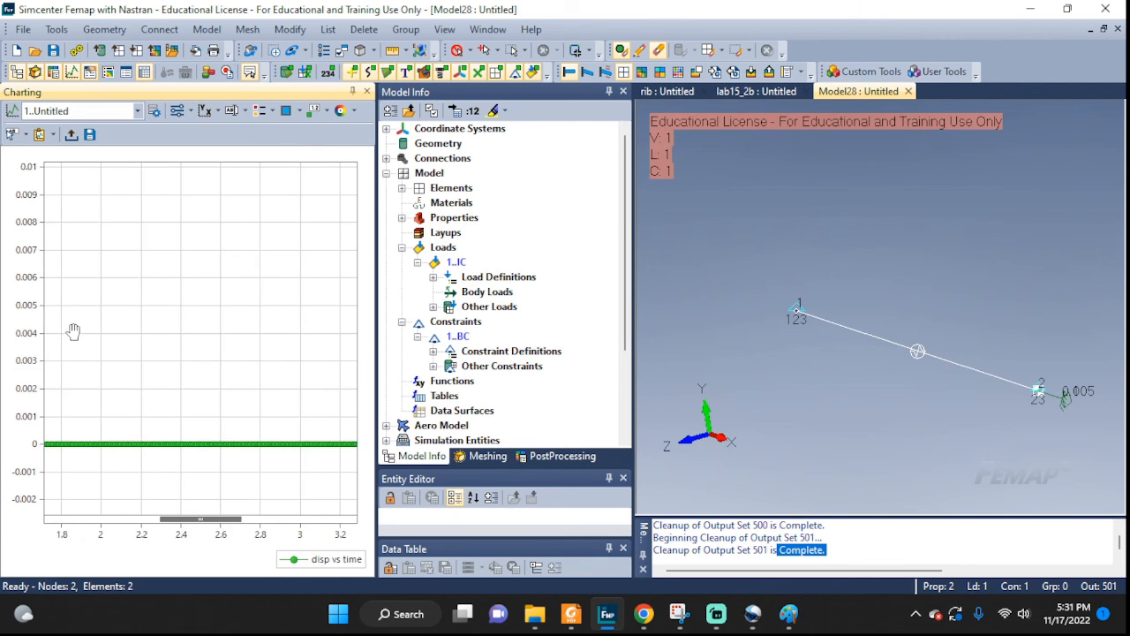
{"action": "left_click_drag", "start_coordinate": [76, 371], "coordinate": [252, 371]}
{"action": "left_click_drag", "start_coordinate": [55, 350], "coordinate": [233, 358]}
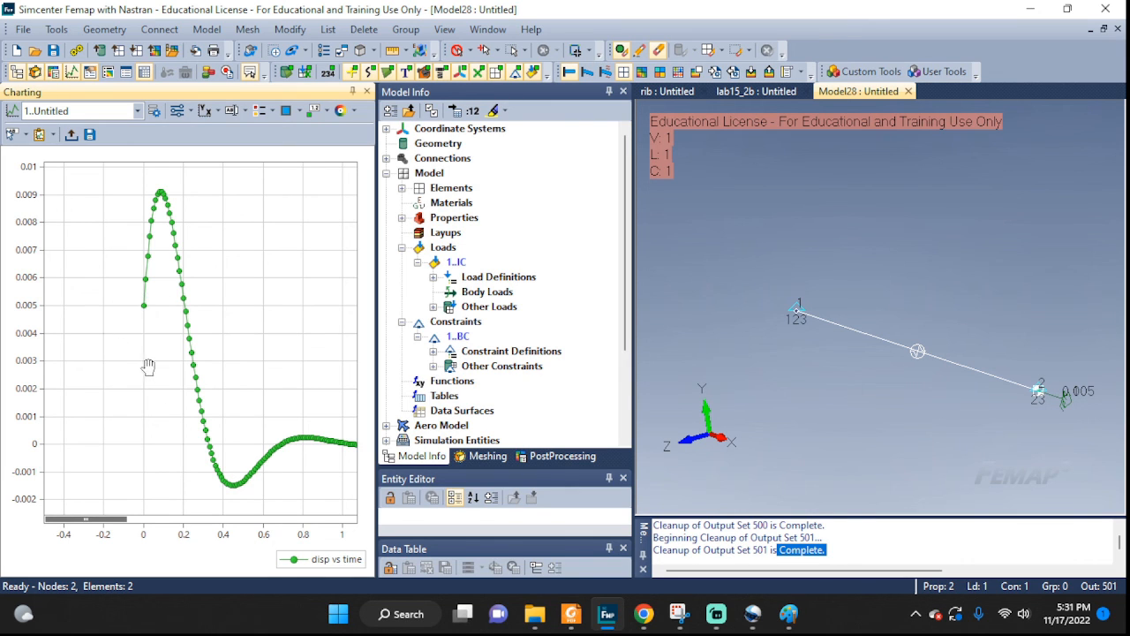
{"action": "scroll", "coordinate": [146, 366], "scroll_direction": "down", "scroll_amount": 5}
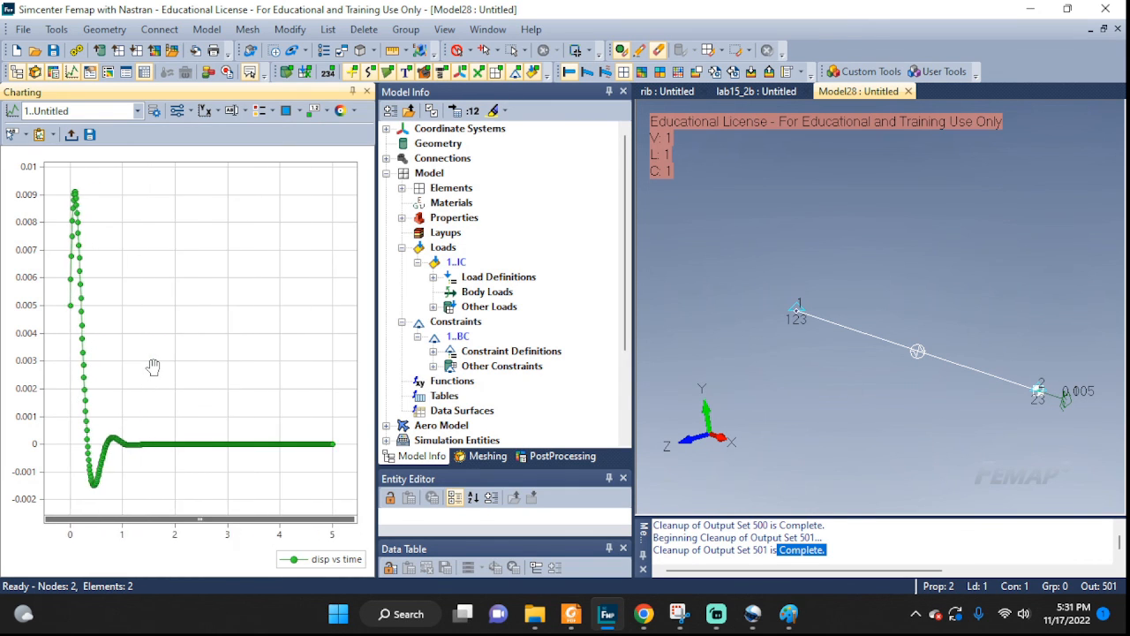
{"action": "scroll", "coordinate": [161, 358], "scroll_direction": "down", "scroll_amount": 1}
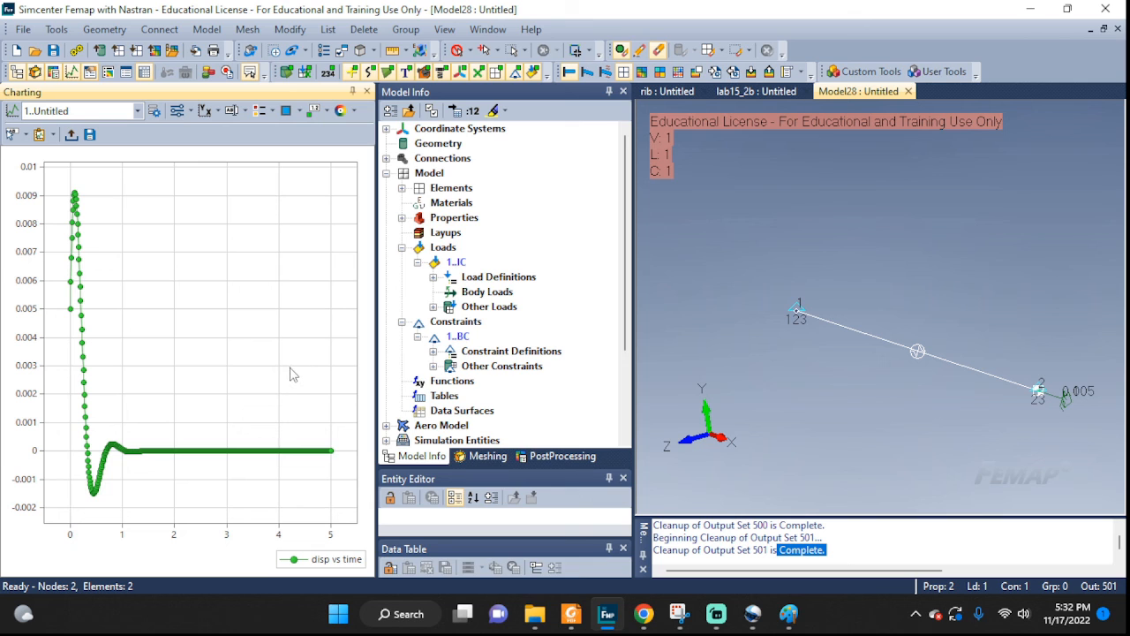
{"action": "scroll", "coordinate": [129, 331], "scroll_direction": "up", "scroll_amount": 7}
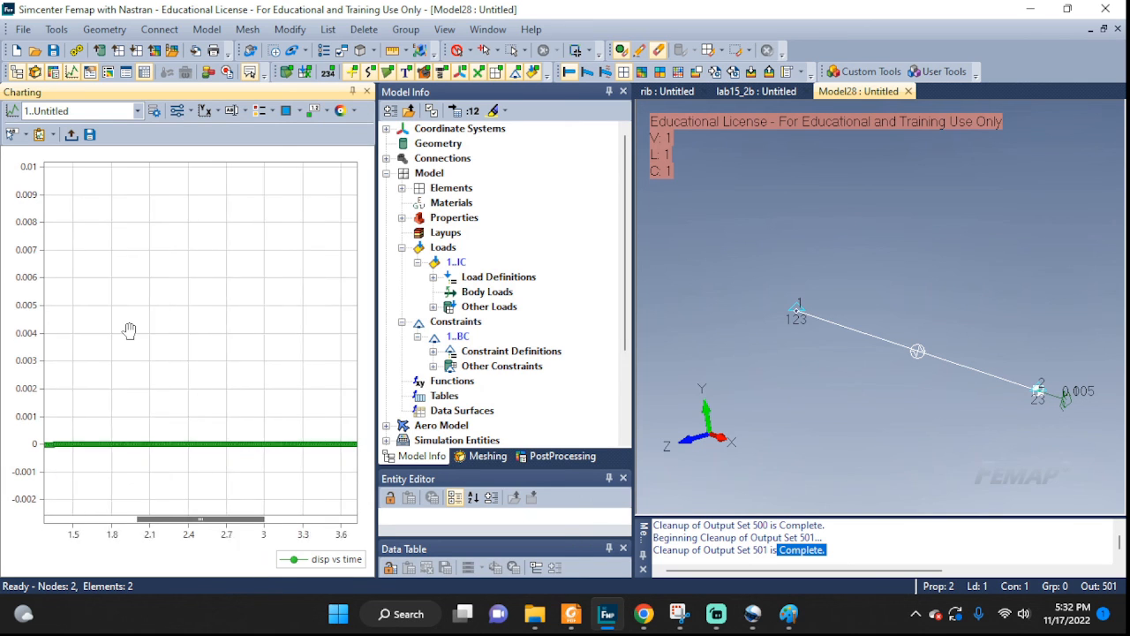
{"action": "scroll", "coordinate": [130, 330], "scroll_direction": "down", "scroll_amount": 4}
{"action": "scroll", "coordinate": [130, 330], "scroll_direction": "down", "scroll_amount": 3}
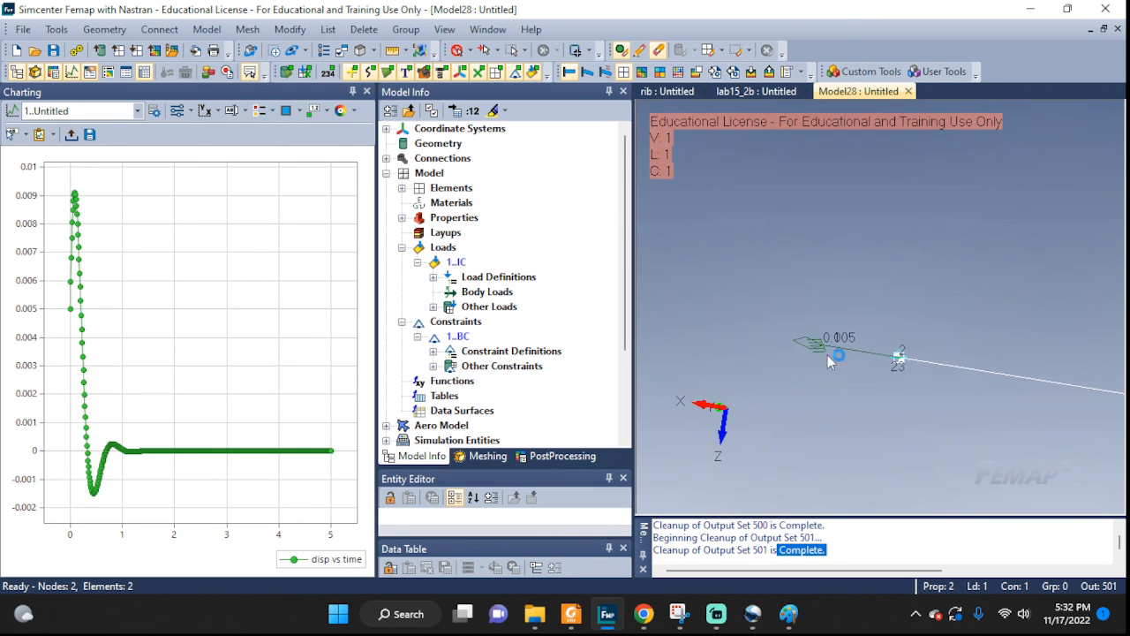
{"action": "scroll", "coordinate": [843, 358], "scroll_direction": "up", "scroll_amount": 3}
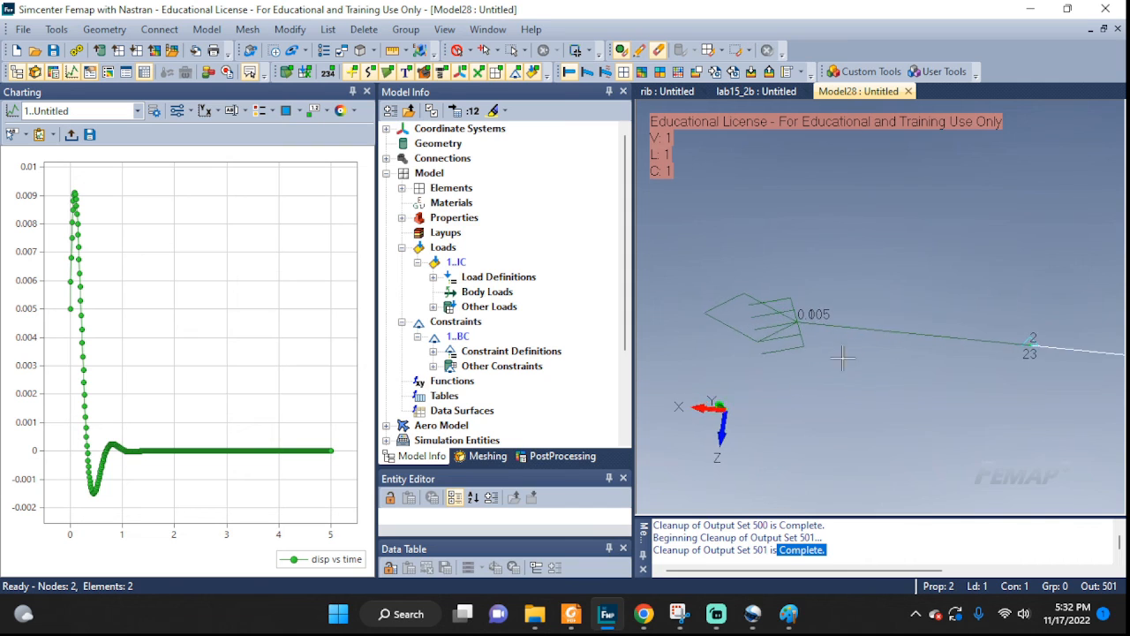